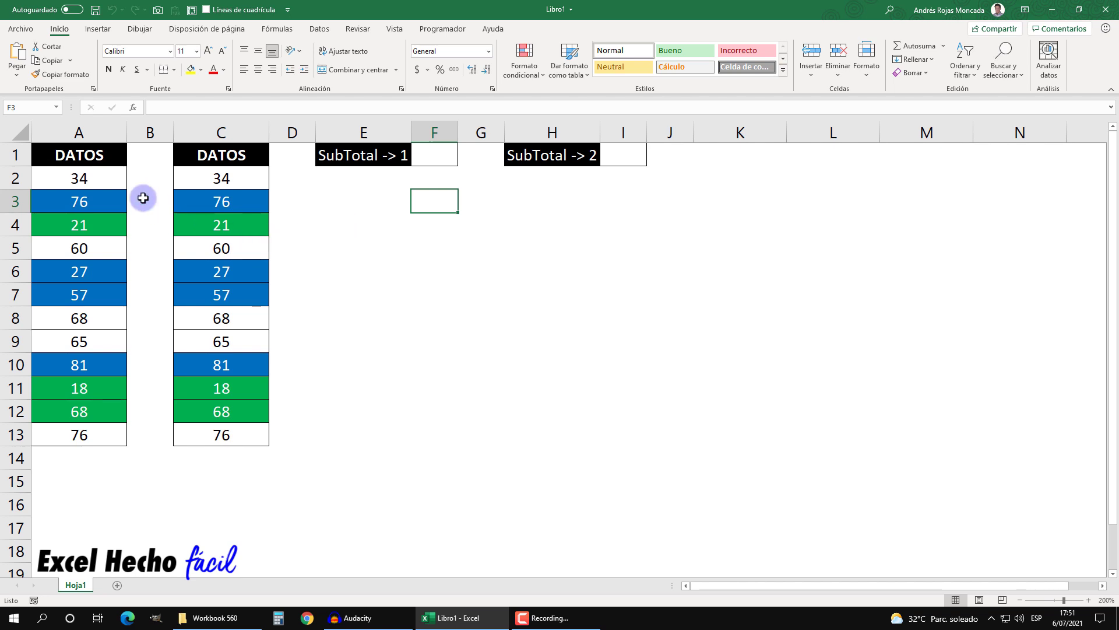
left_click_drag(96, 157, 81, 433)
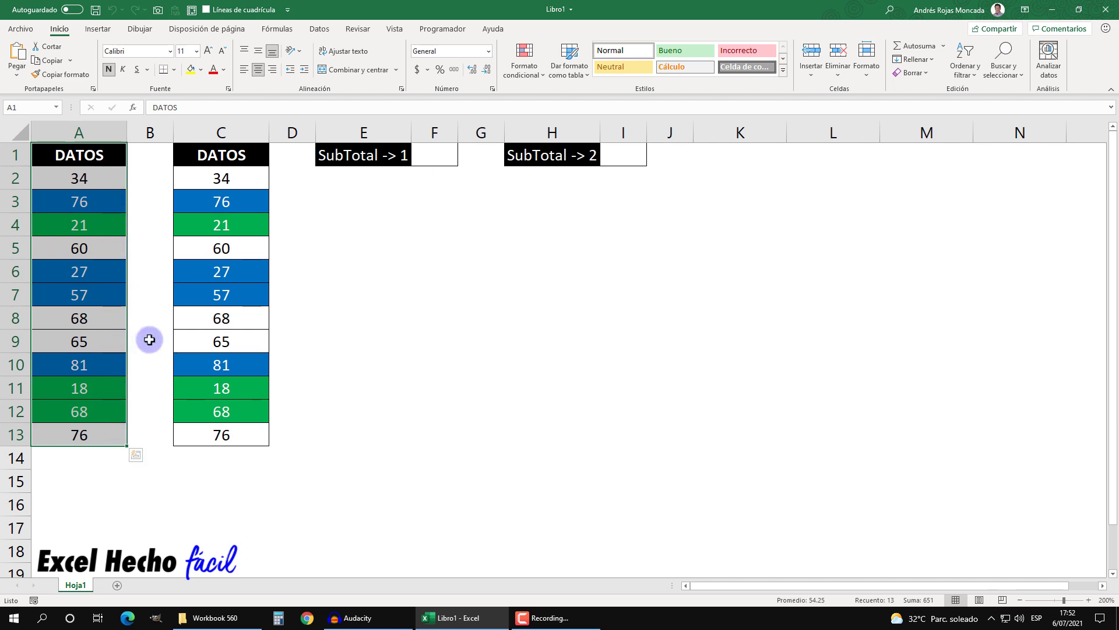
left_click_drag(95, 178, 80, 432)
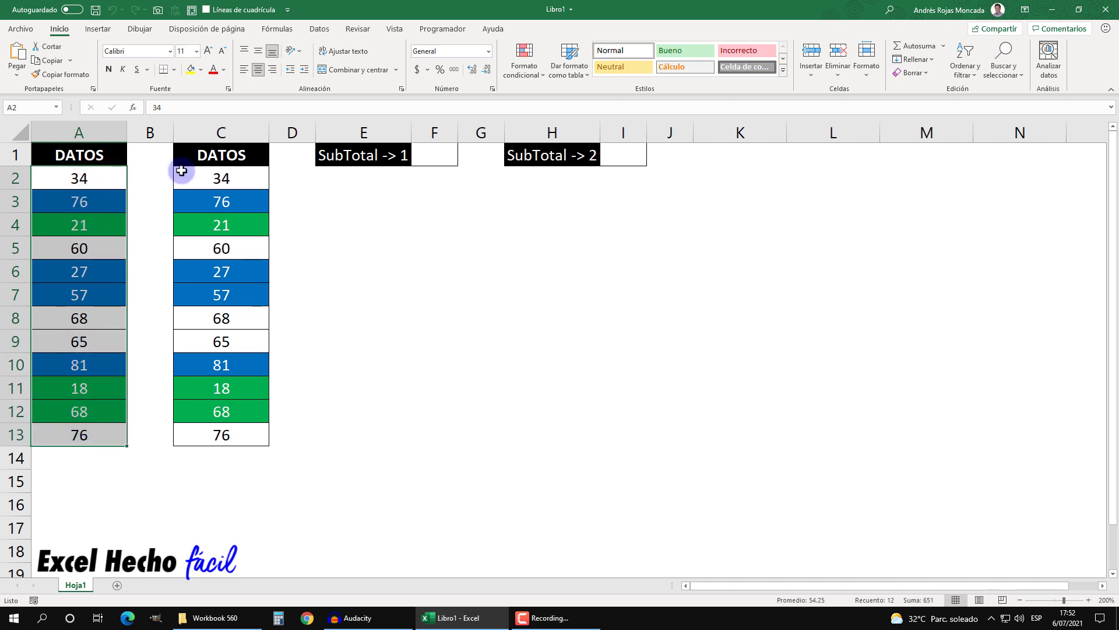
left_click_drag(221, 153, 218, 432)
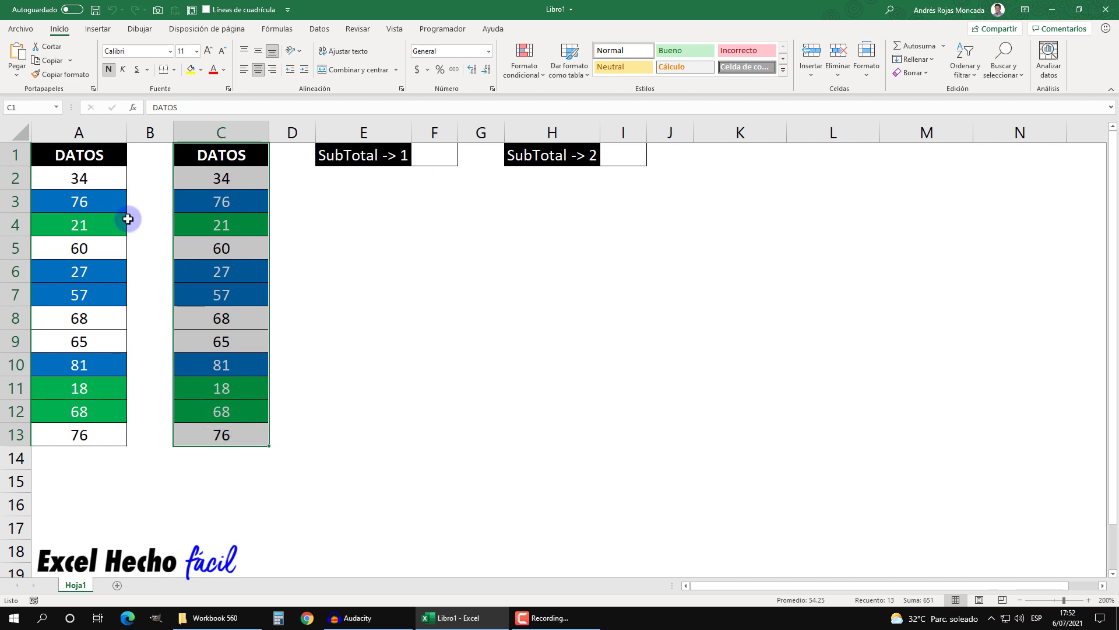
Turn on filtering for the DATOS list in column A from header cell A1.
left_click(80, 155)
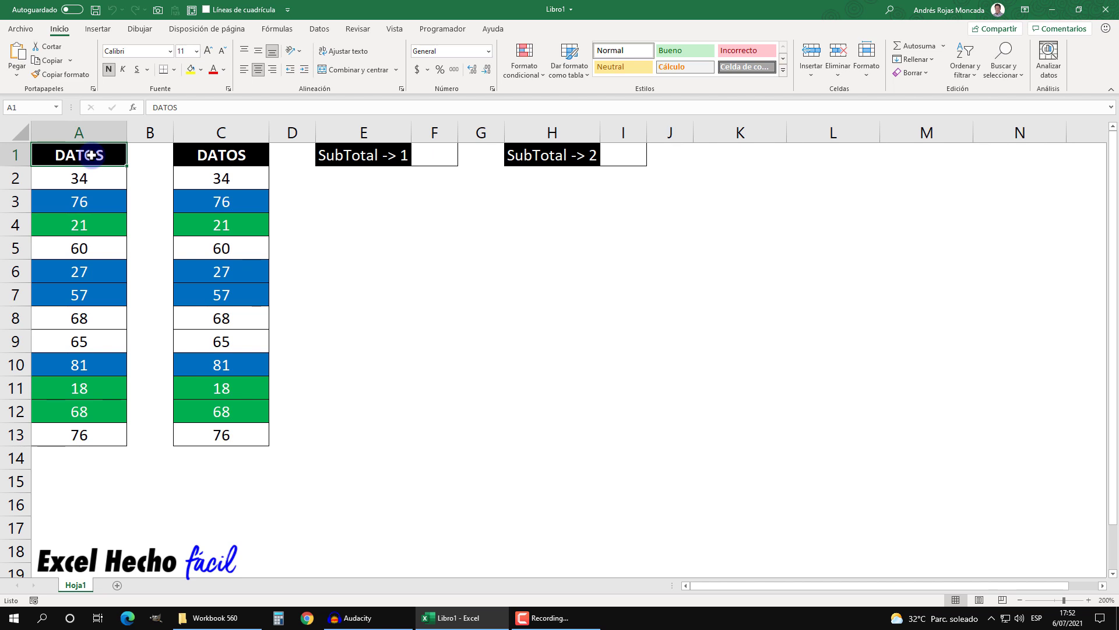
left_click(309, 29)
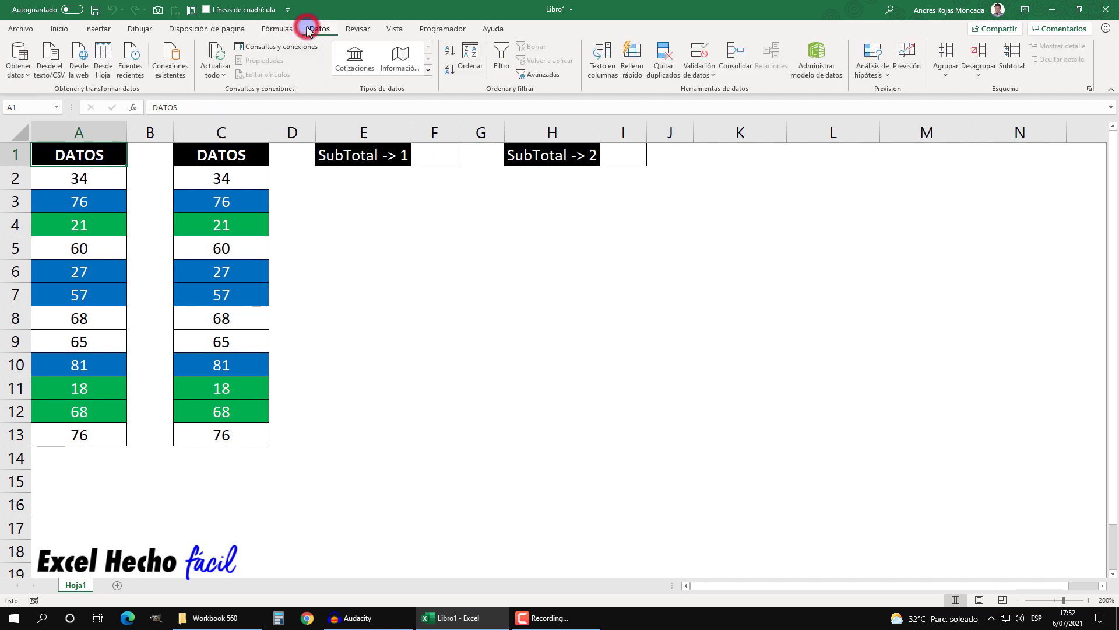
left_click(499, 57)
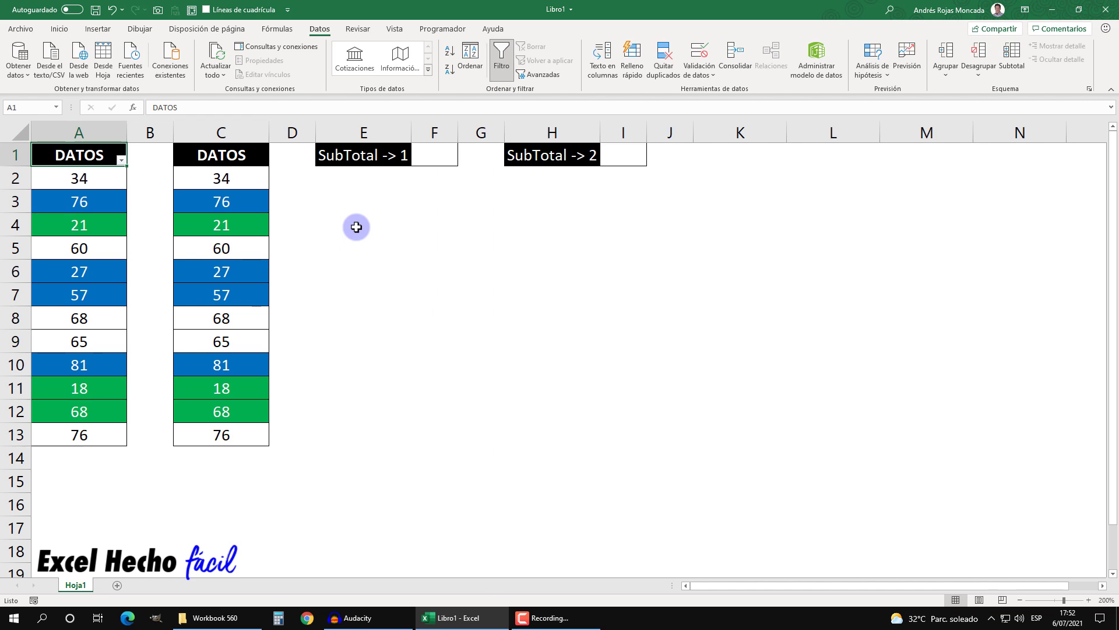
Toggle the filter on the DATOS list in column A off and back on twice.
key("ctrl+shift+l")
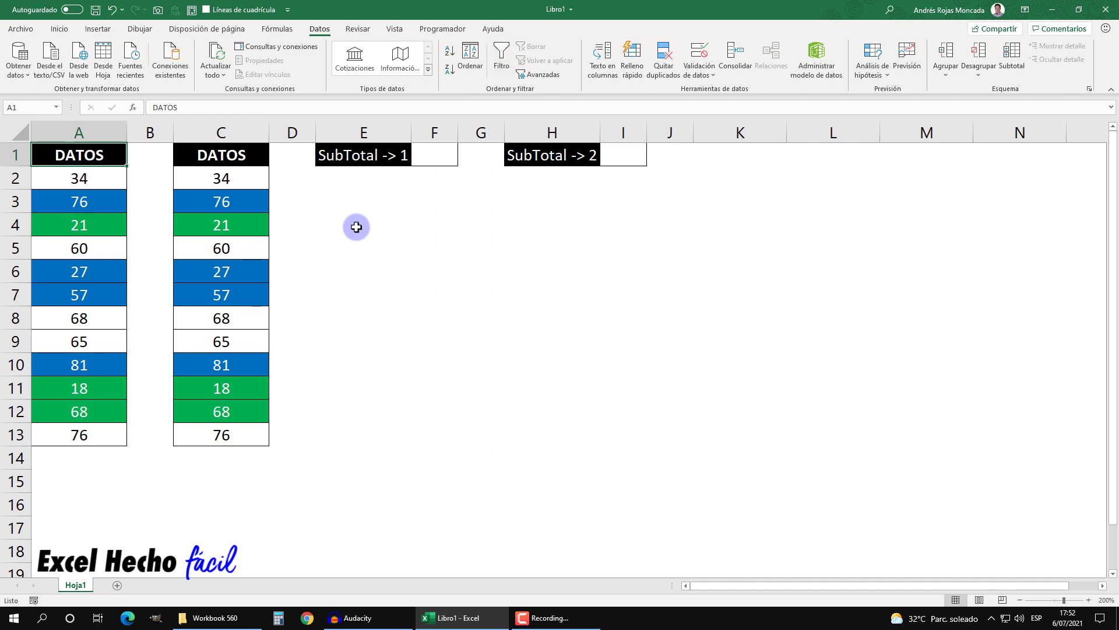
key("ctrl+shift+l")
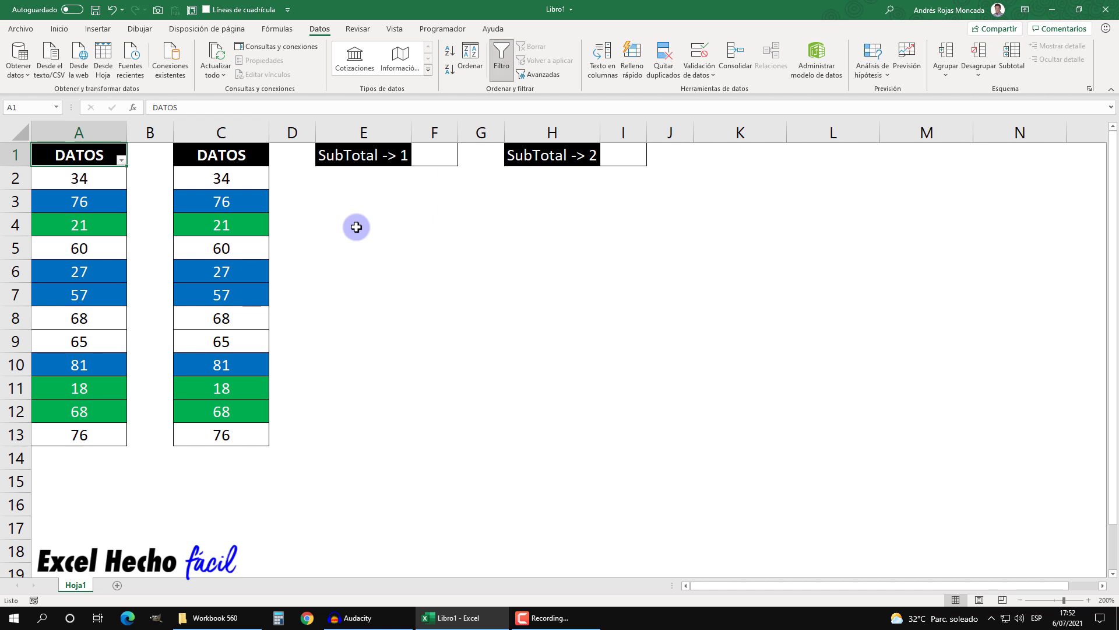
key("ctrl+shift+l")
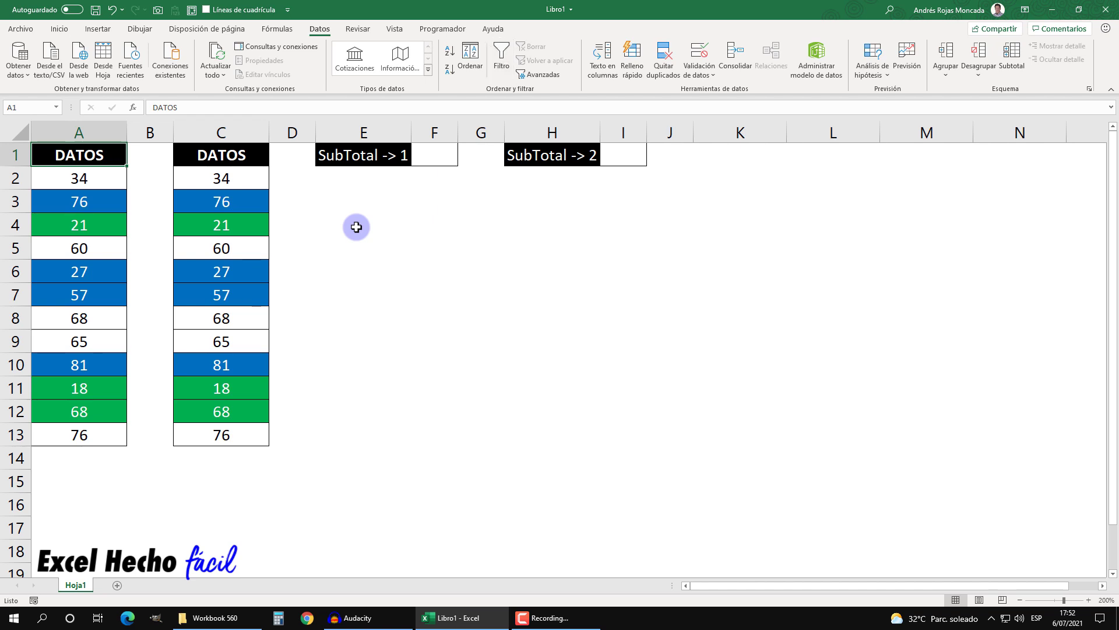
key("ctrl+shift+l")
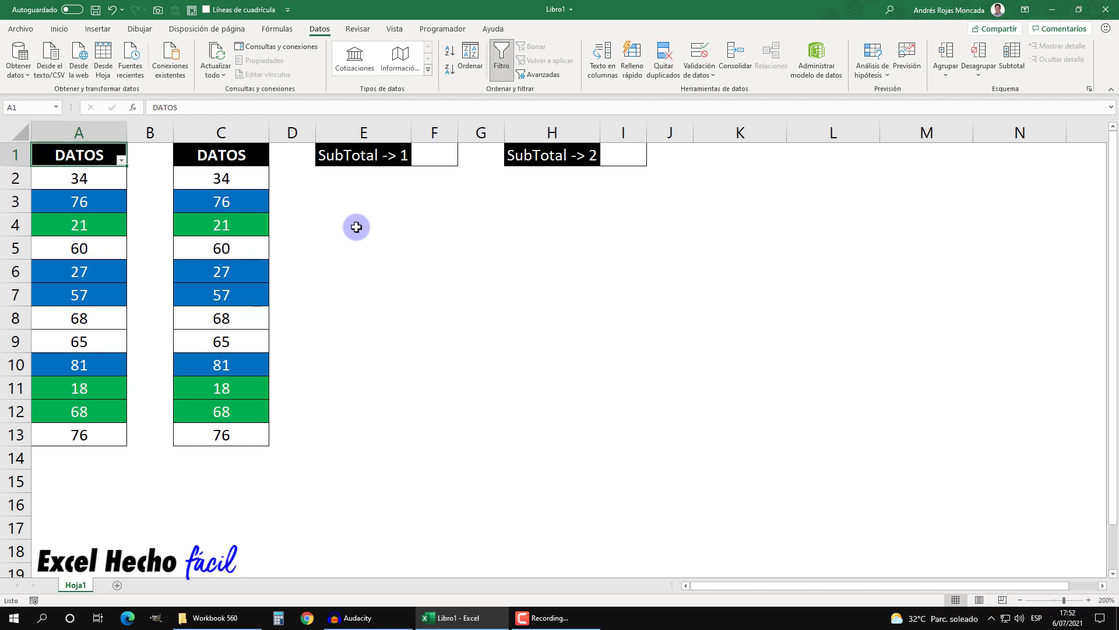
Filter the DATOS list in column A by the blue cell color.
left_click(122, 160)
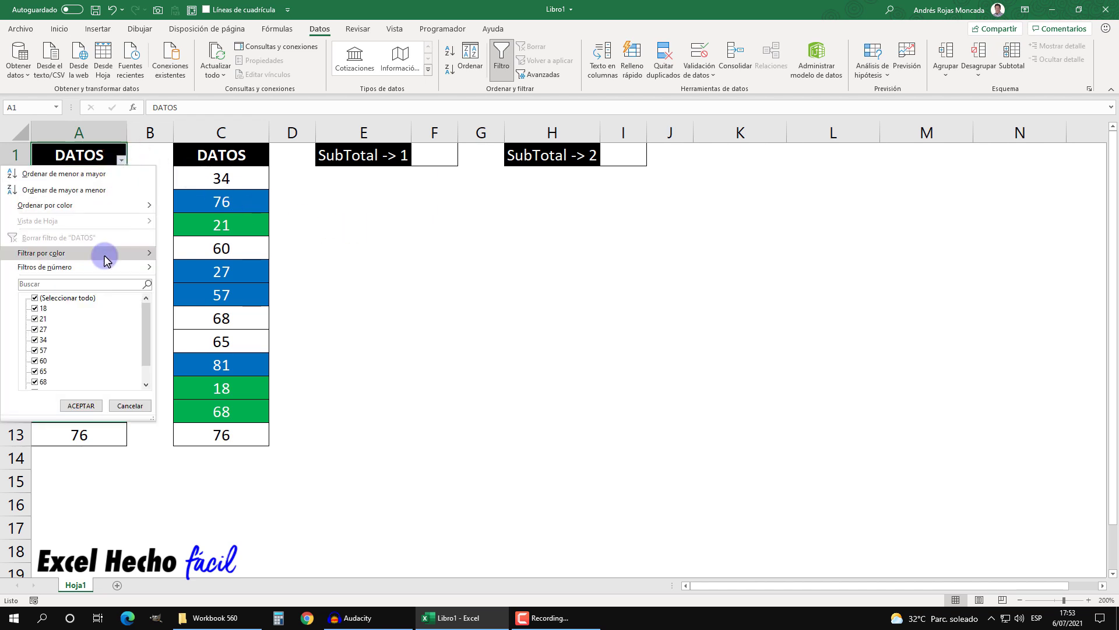
mouse_move(142, 257)
left_click(189, 270)
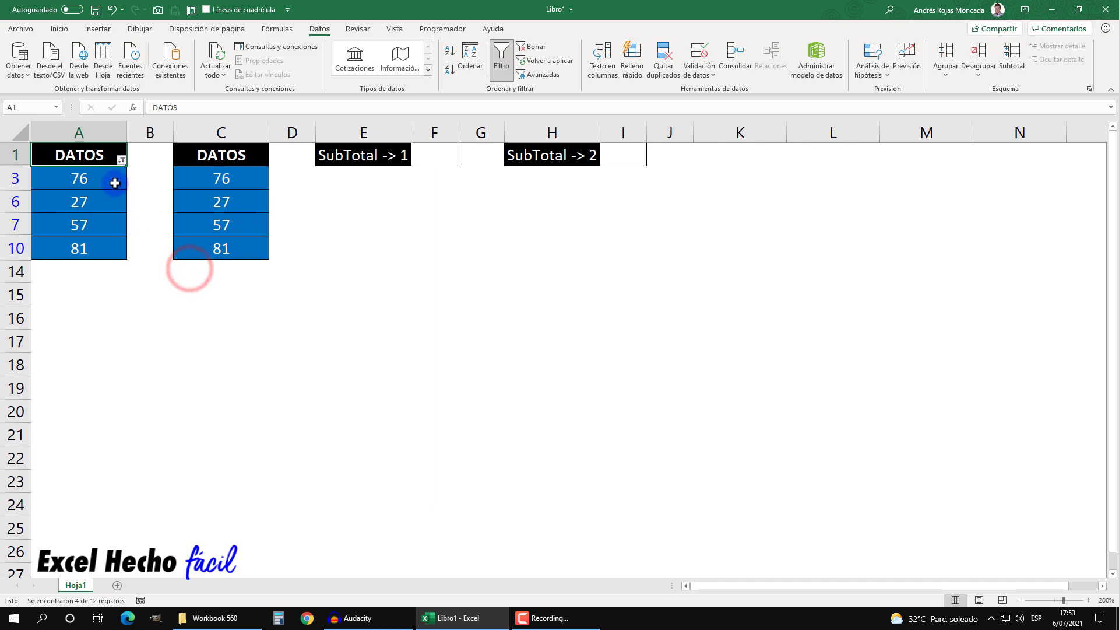
Change the color filter on the DATOS list in column A to green cells.
left_click(121, 160)
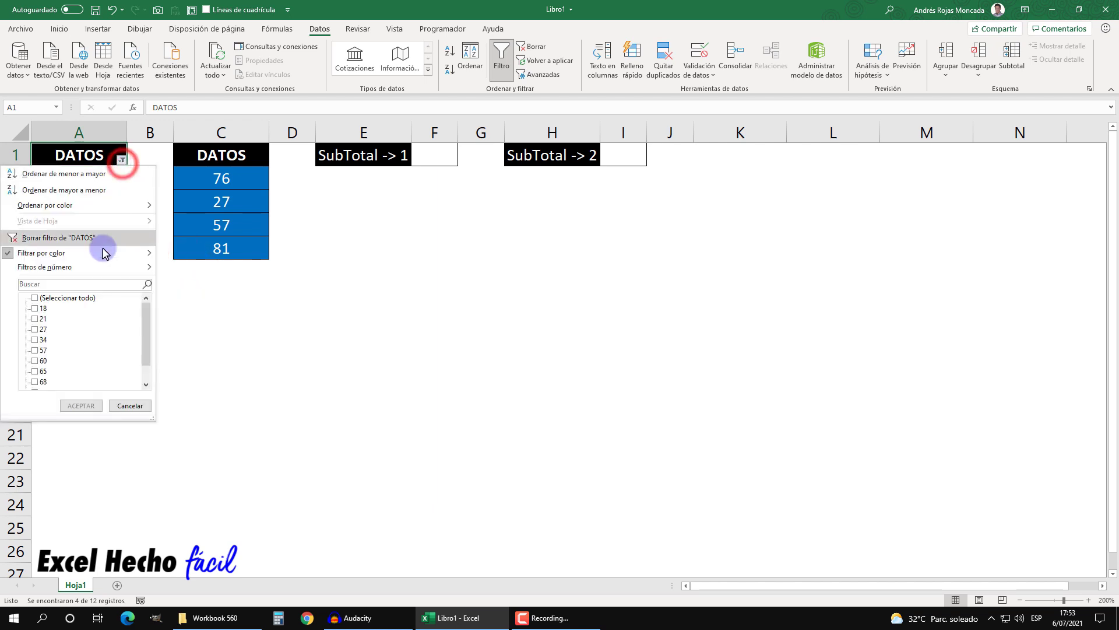
mouse_move(103, 251)
left_click(181, 283)
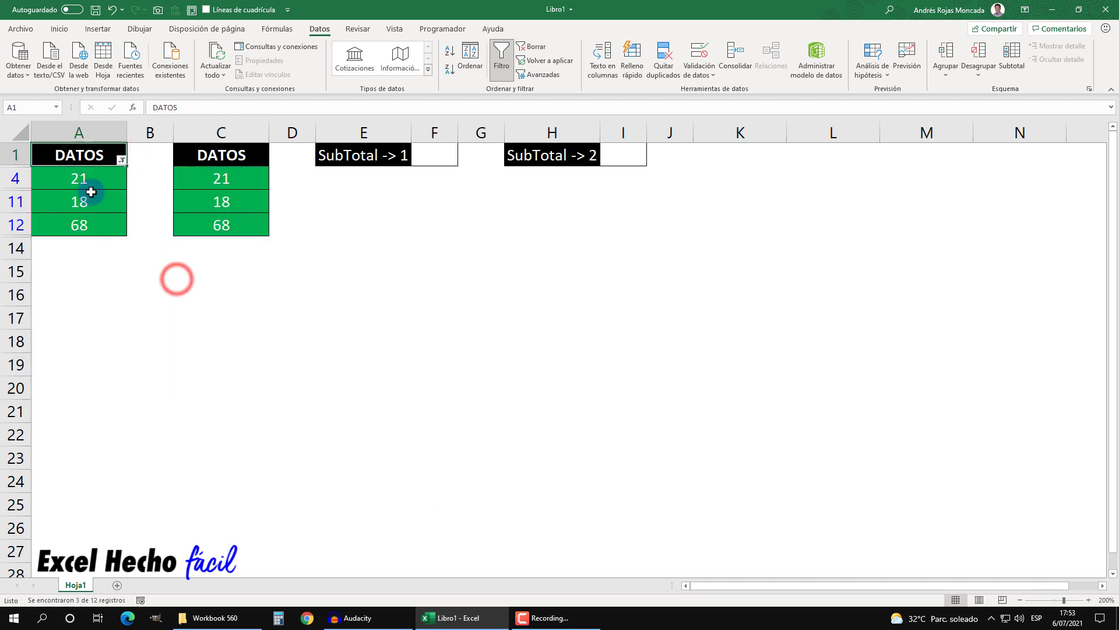
Filter the DATOS list in column A to cells without fill color, and clear the filter from the column.
left_click(122, 160)
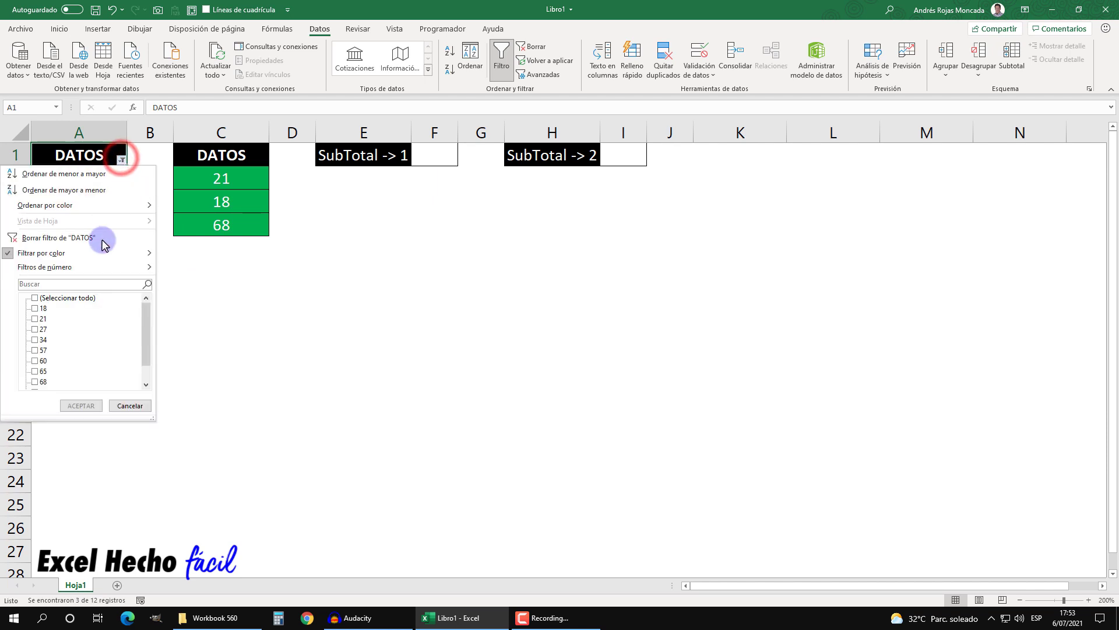
mouse_move(117, 253)
left_click(178, 299)
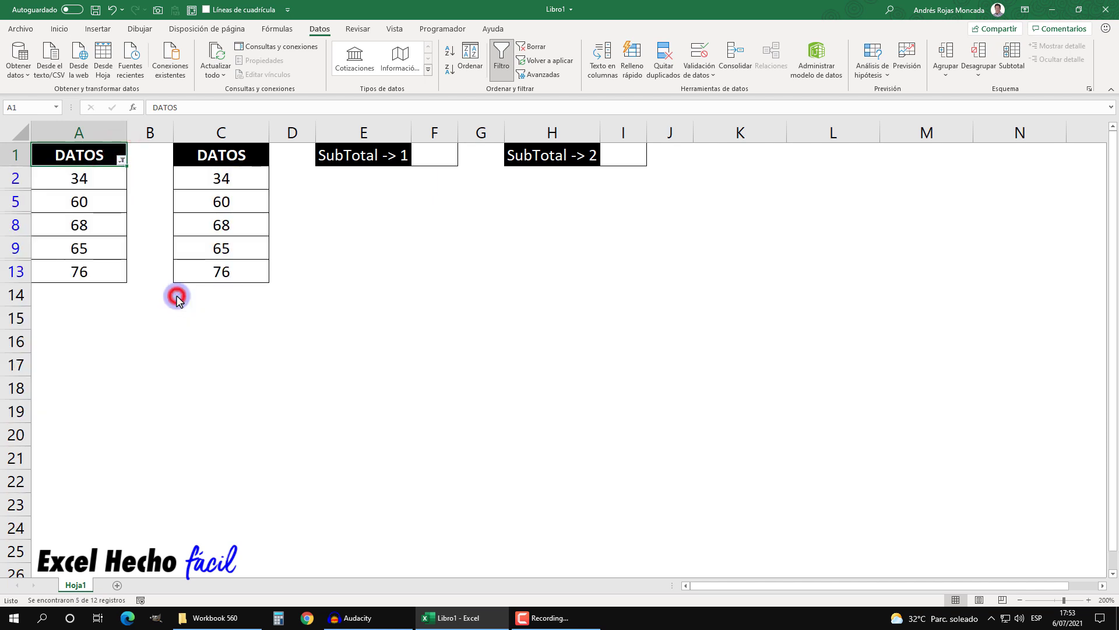
left_click(121, 161)
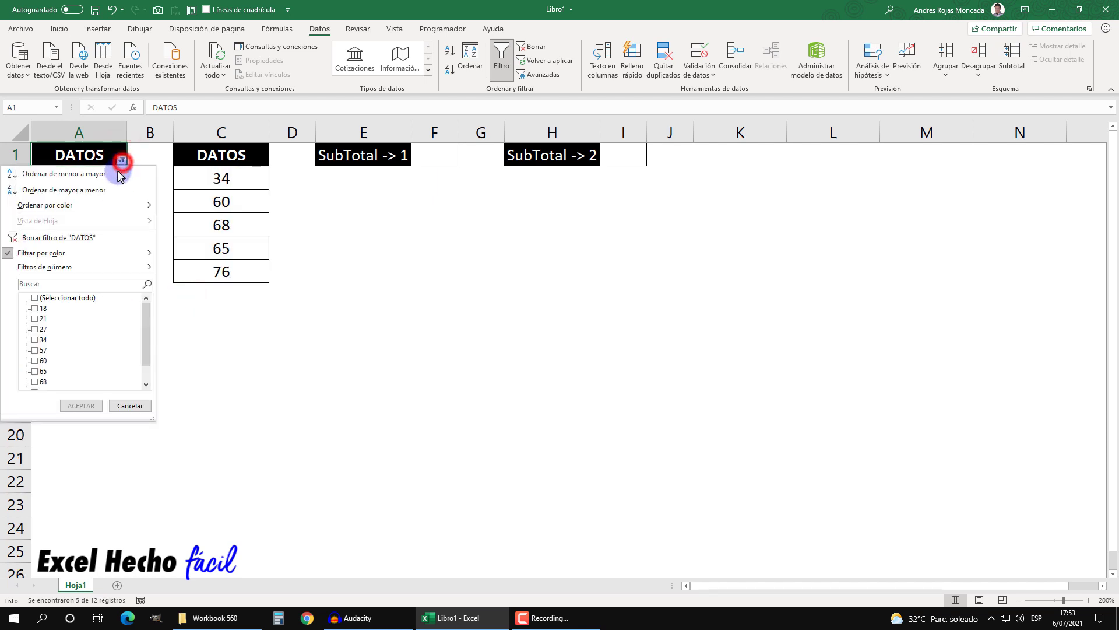
left_click(94, 237)
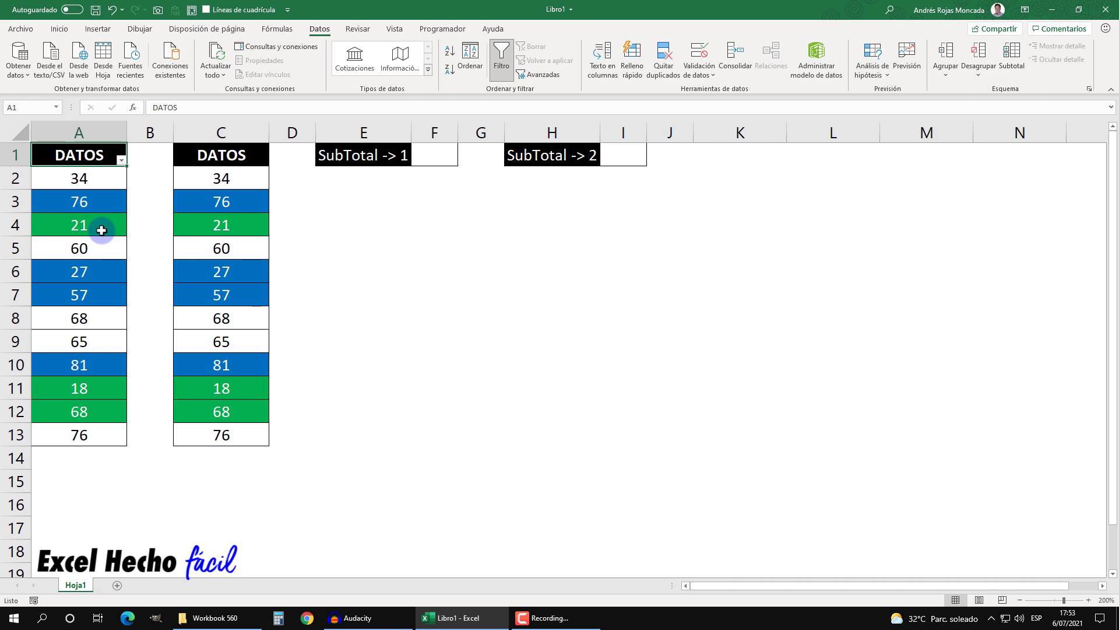
Start a SUBTOTALES formula in cell F1, beside the SubTotal -> 1 label.
left_click(431, 157)
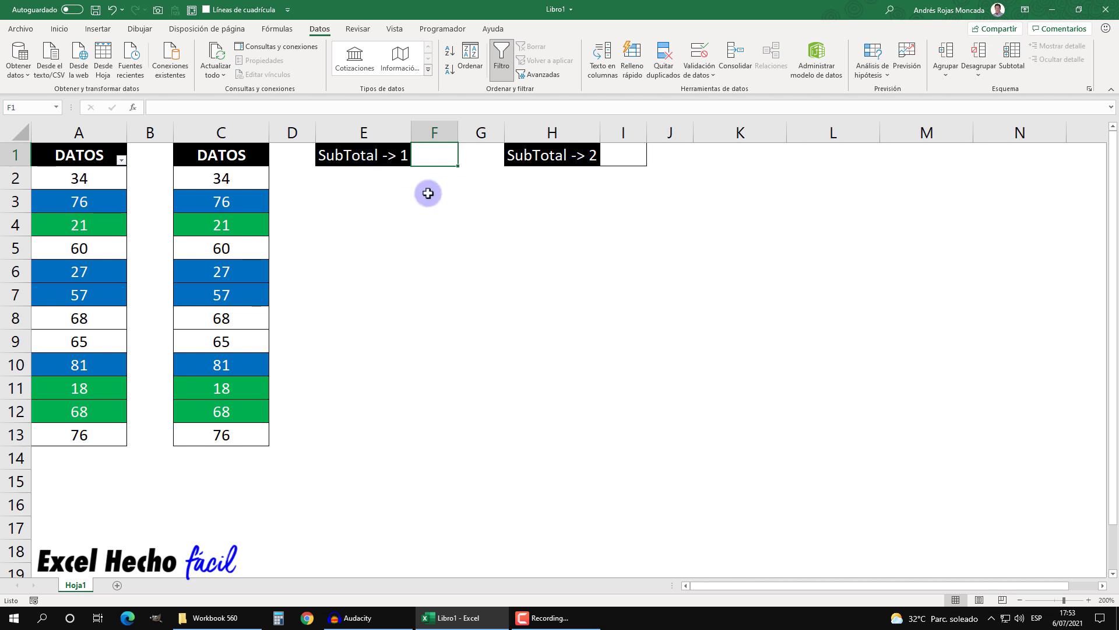
type("=sub")
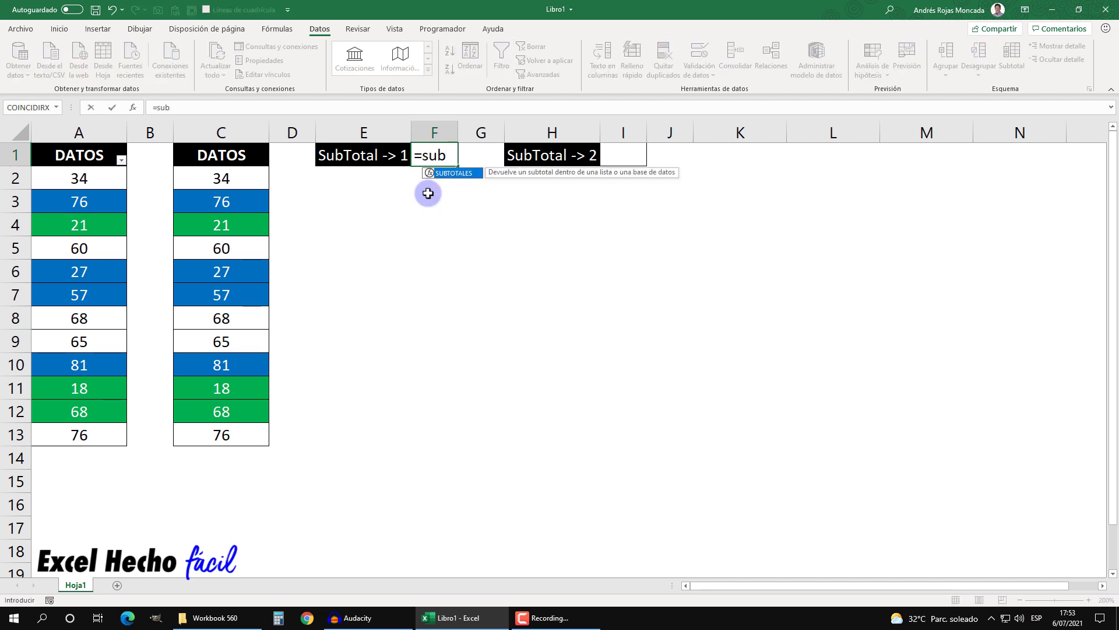
key("Tab")
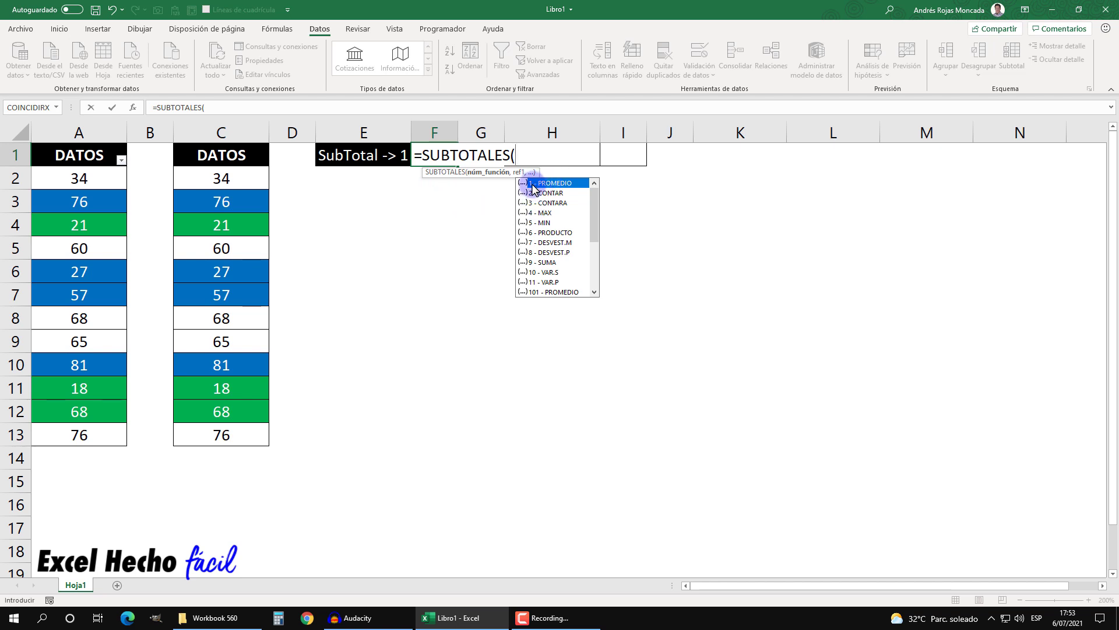
Examine the SUBTOTALES function number options from 1 - PROMEDIO to 11 - VAR.P.
left_click(563, 195)
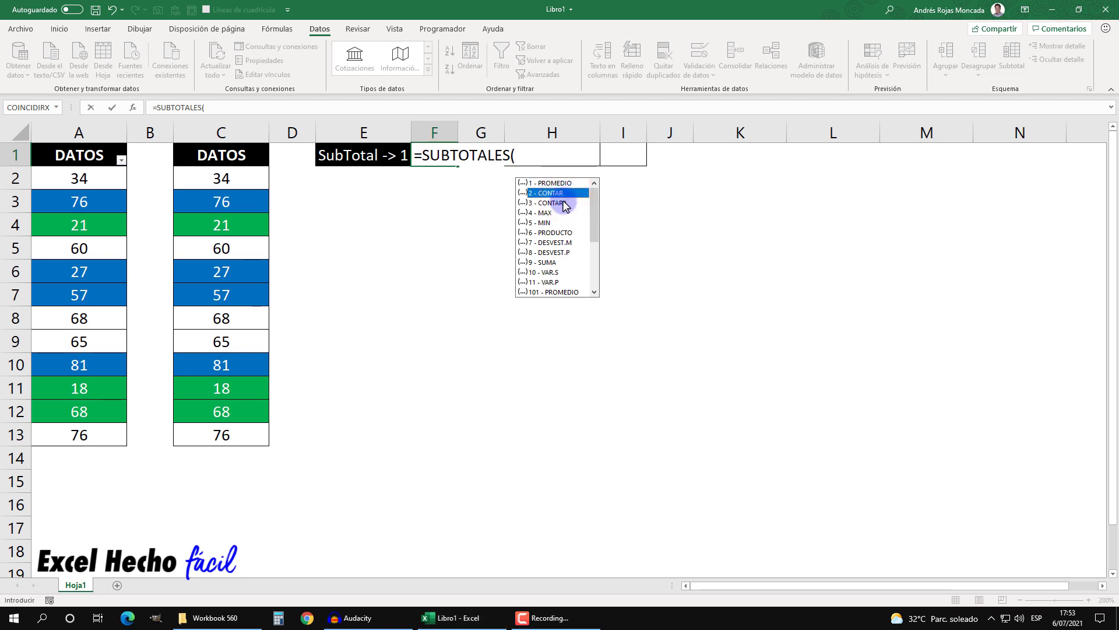
left_click(563, 204)
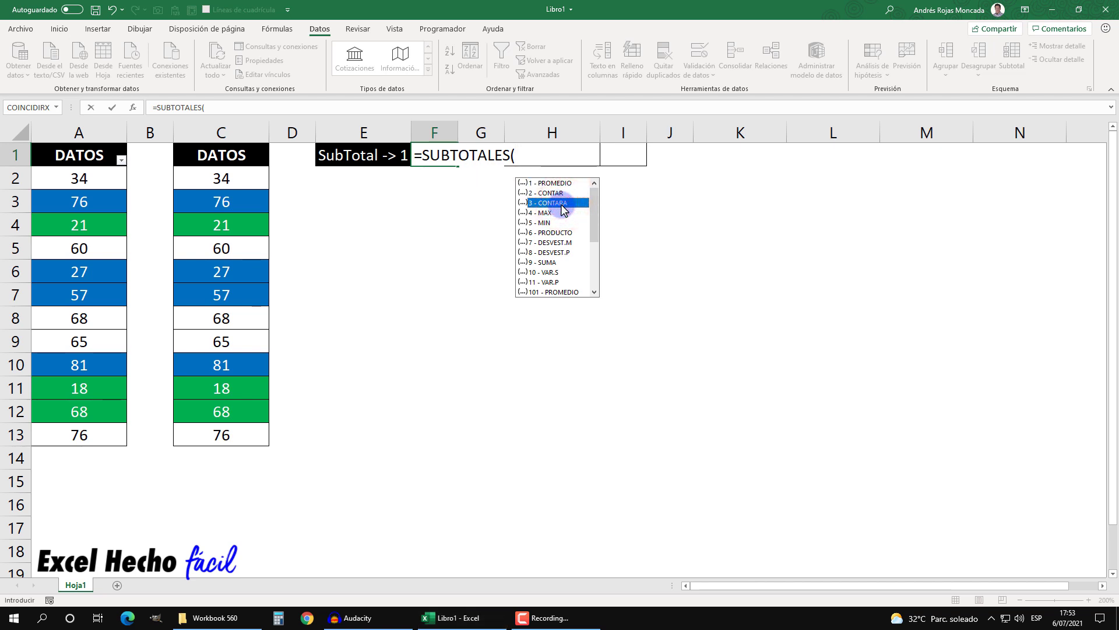
left_click(555, 221)
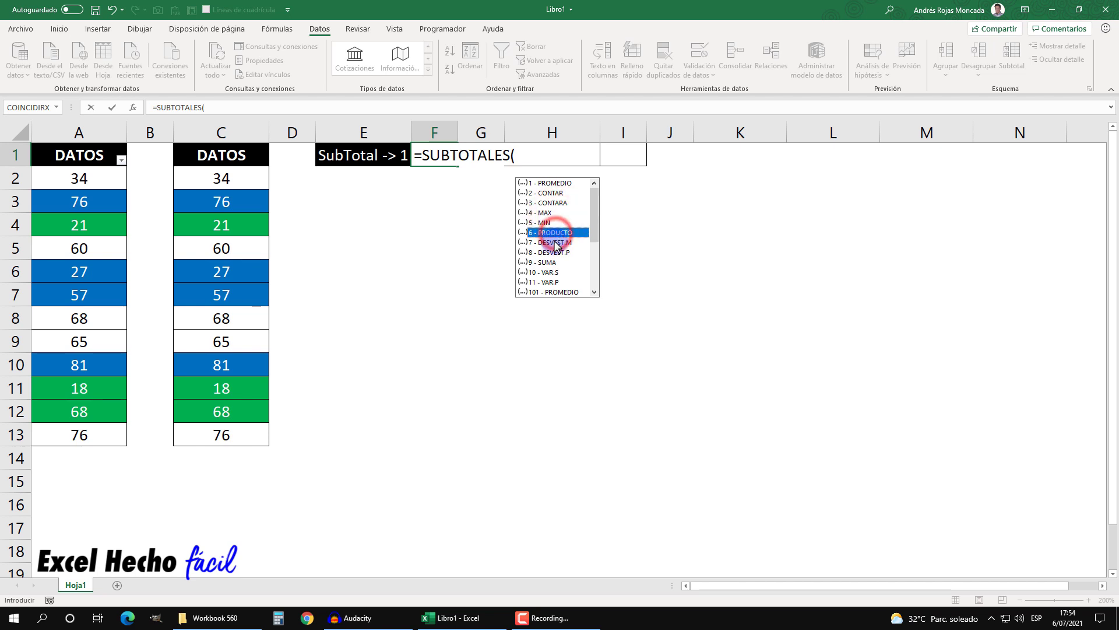
left_click(555, 243)
left_click(554, 252)
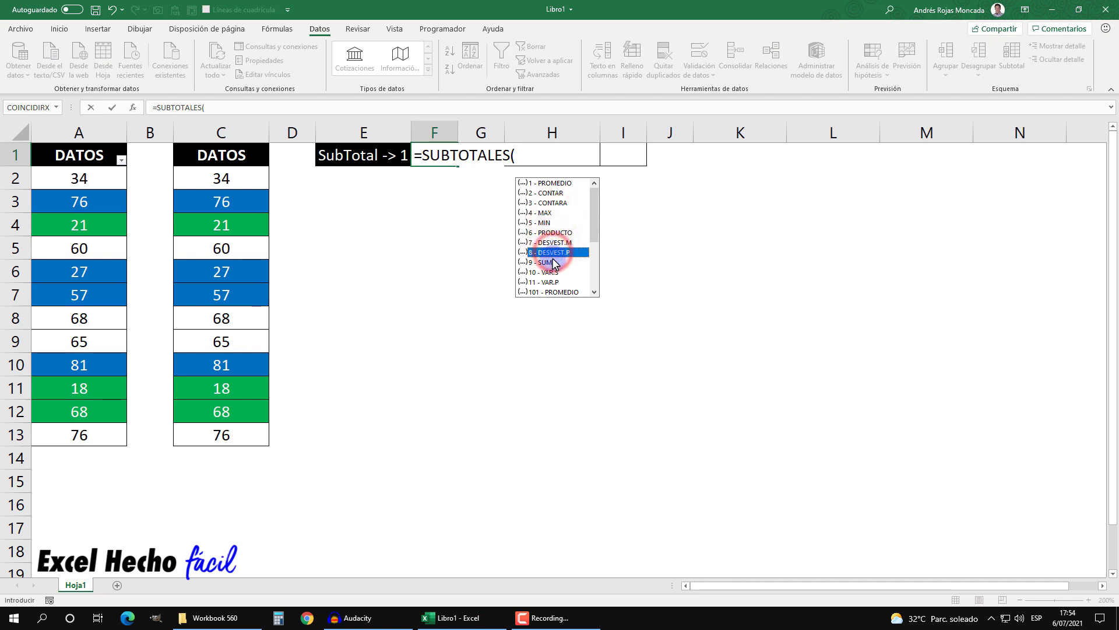
left_click(552, 263)
left_click(553, 273)
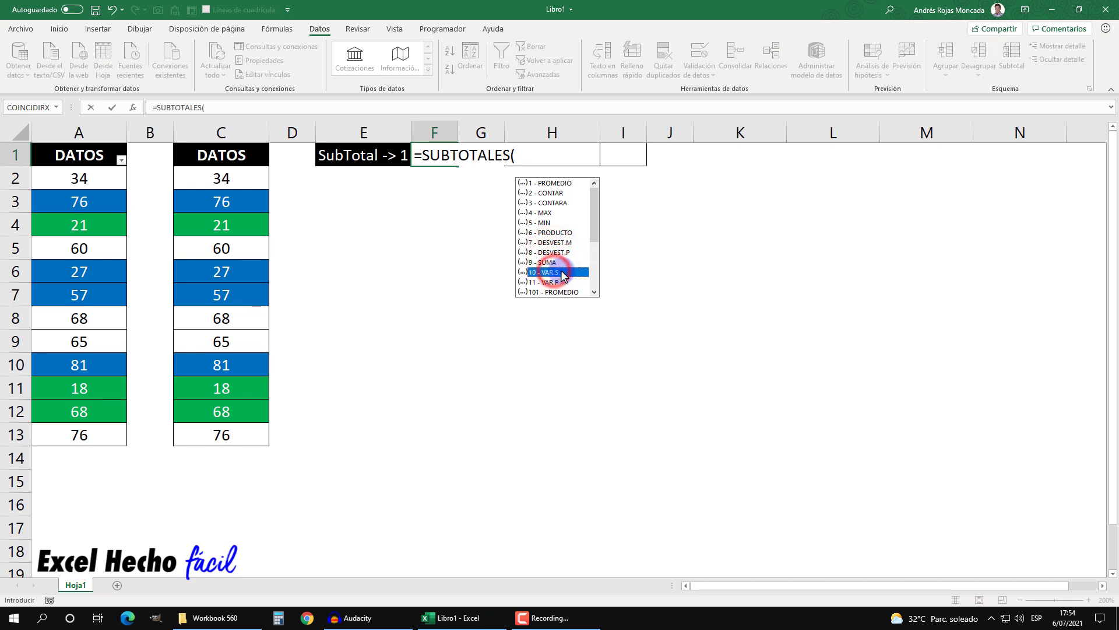
left_click(562, 282)
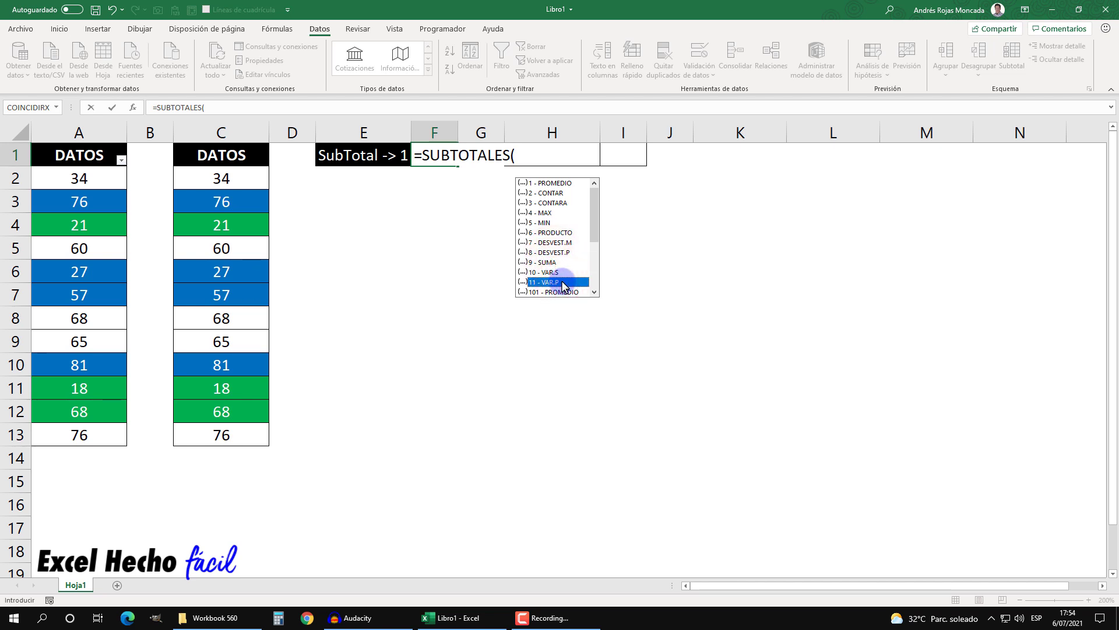
left_click(531, 183)
left_click(542, 281)
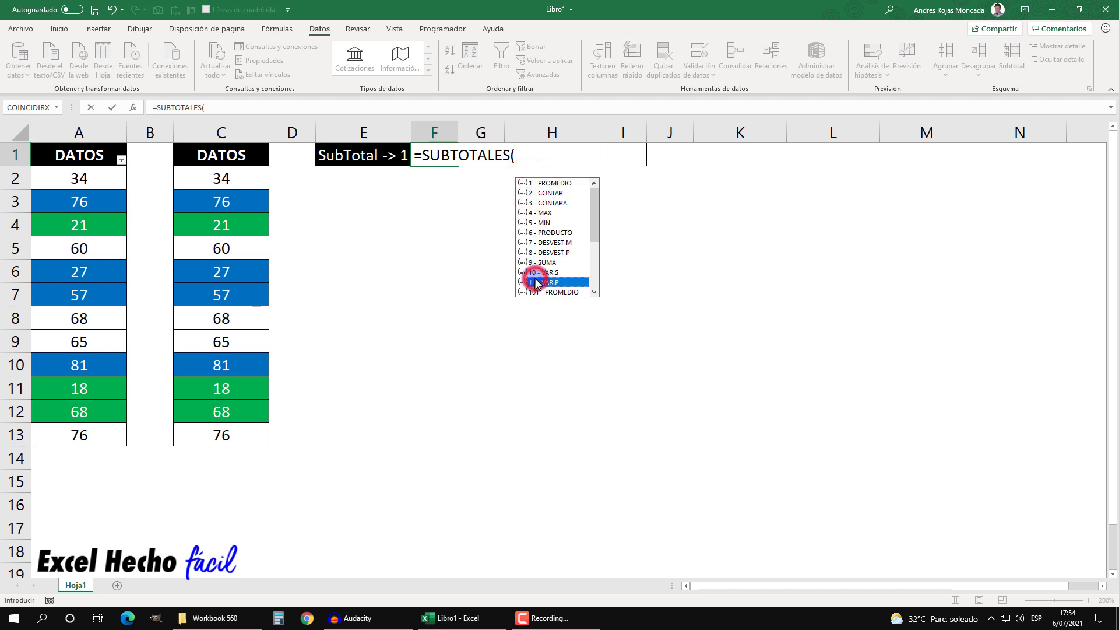
Examine the SUBTOTALES function number options from 101 - PROMEDIO to 111 - VAR.P, and return to the start of the list.
left_click_drag(594, 198, 593, 250)
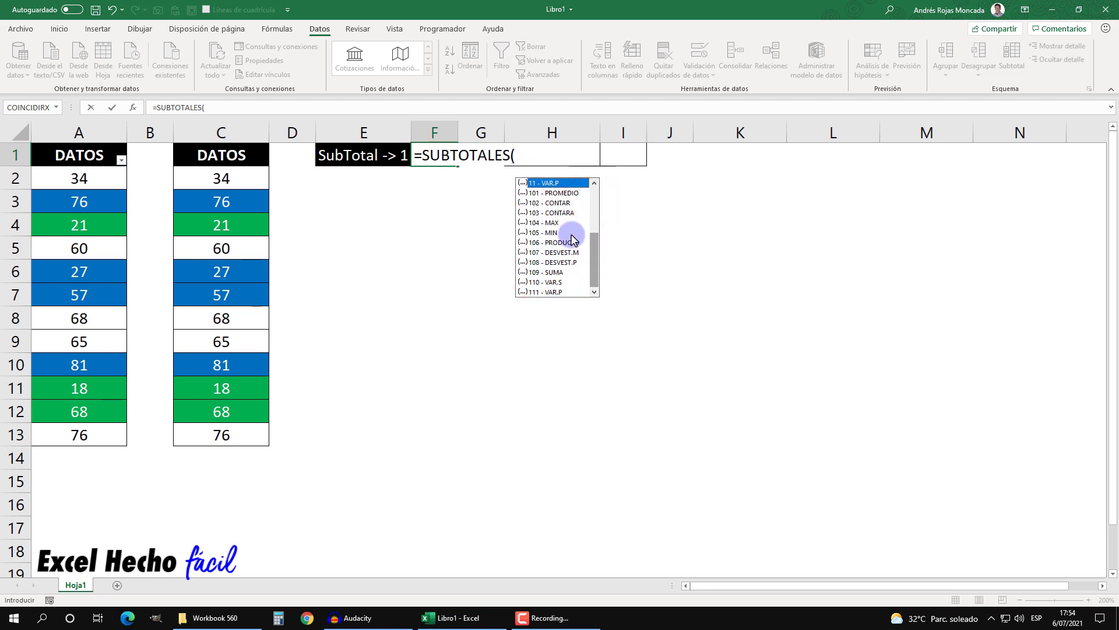
left_click(548, 194)
left_click(544, 293)
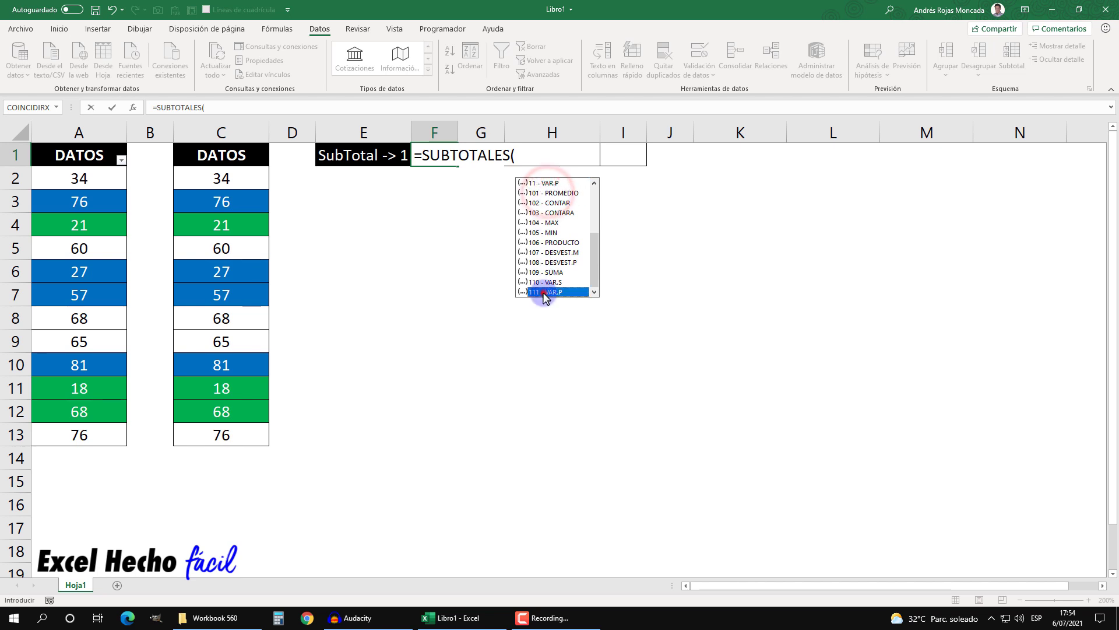
left_click(561, 193)
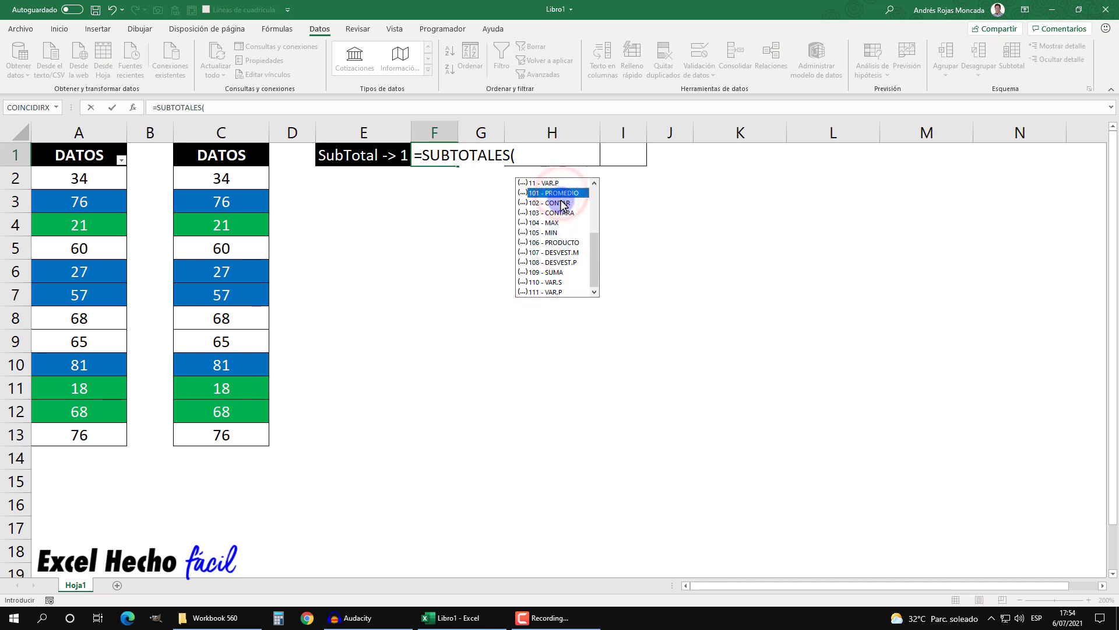
left_click(560, 203)
left_click(560, 212)
left_click(558, 222)
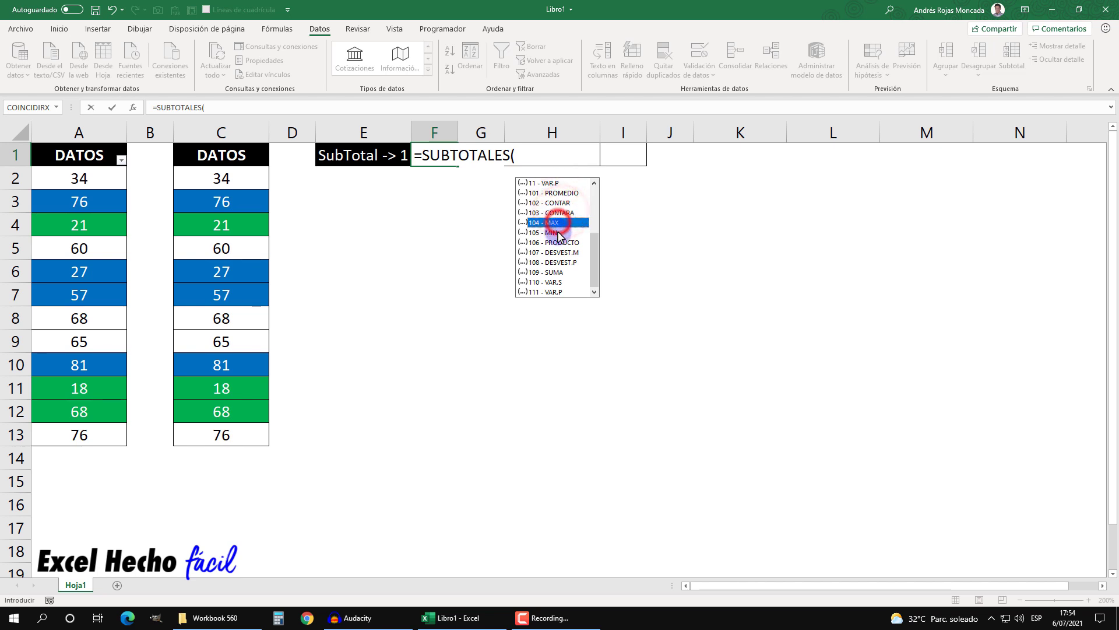
left_click(559, 232)
left_click(558, 242)
left_click(558, 252)
left_click(557, 262)
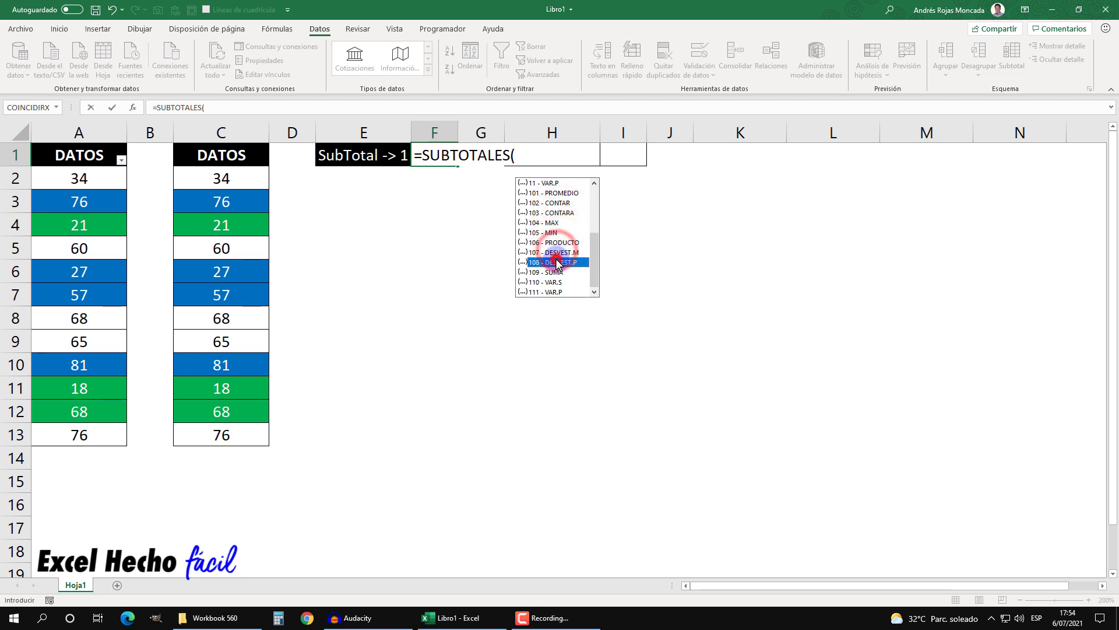
left_click(557, 272)
left_click(555, 281)
left_click(553, 292)
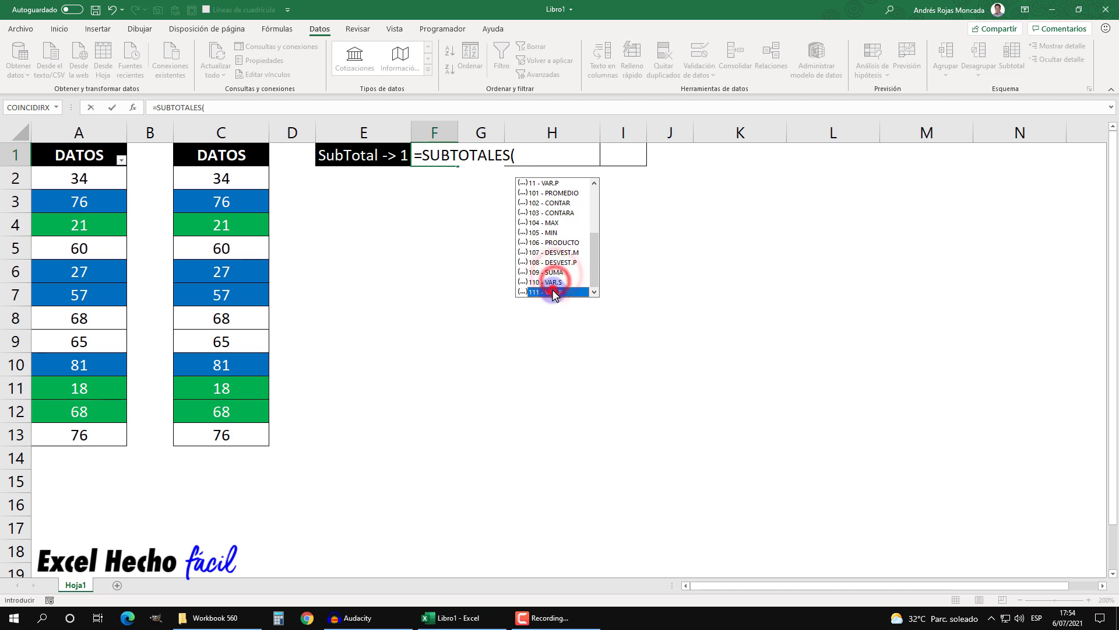
left_click_drag(589, 277, 596, 194)
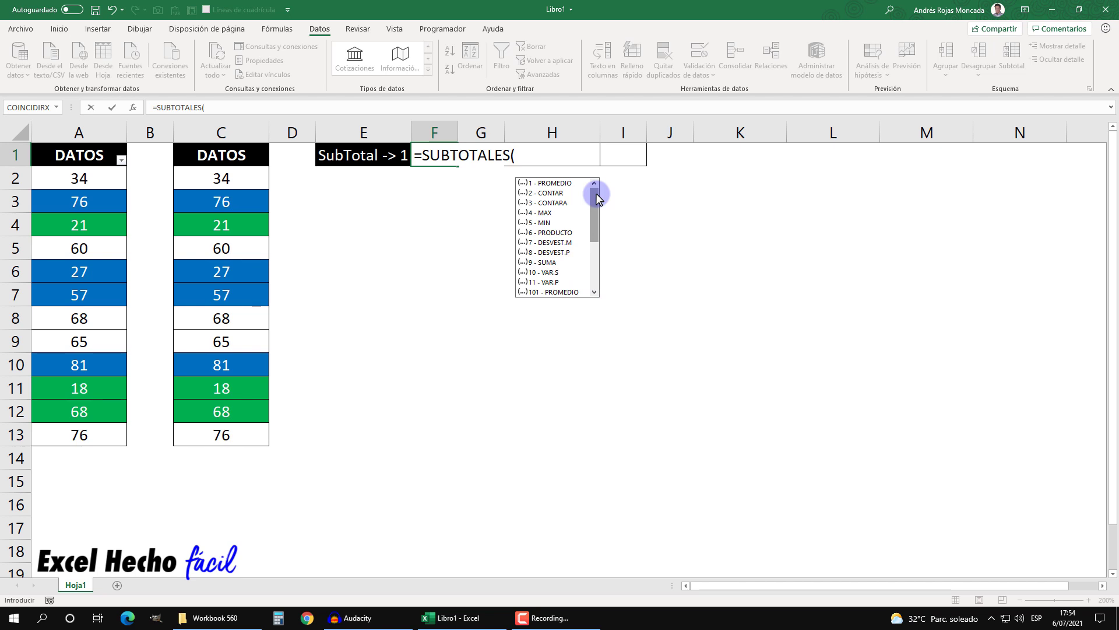
Set the function number of the SUBTOTALES formula in F1 to 2 - CONTAR, followed by a comma separator.
double_click(551, 192)
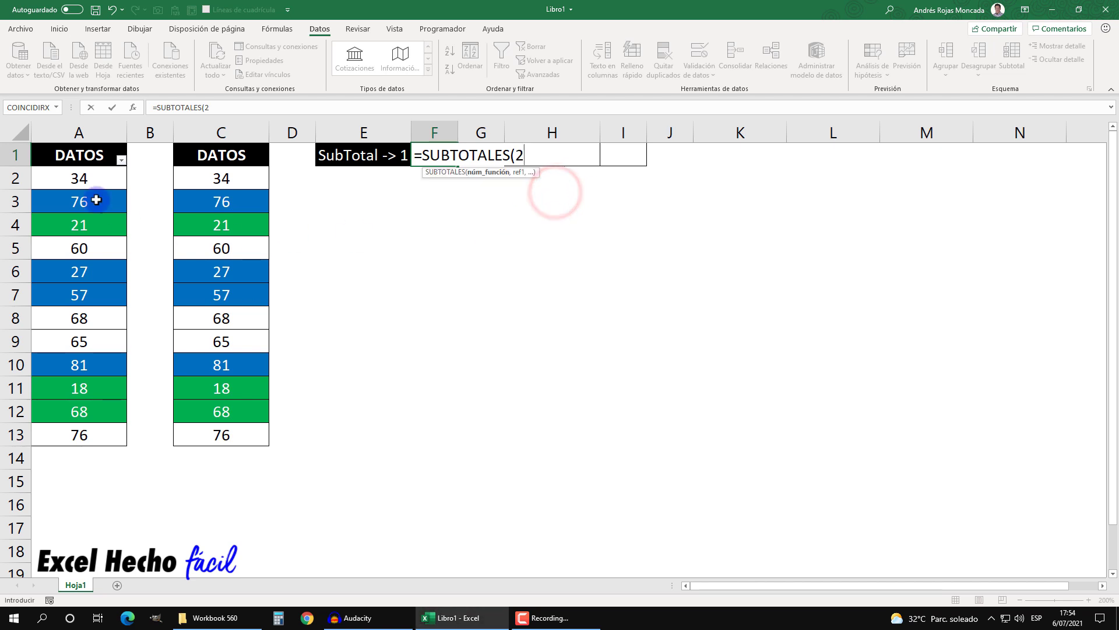
left_click(83, 178)
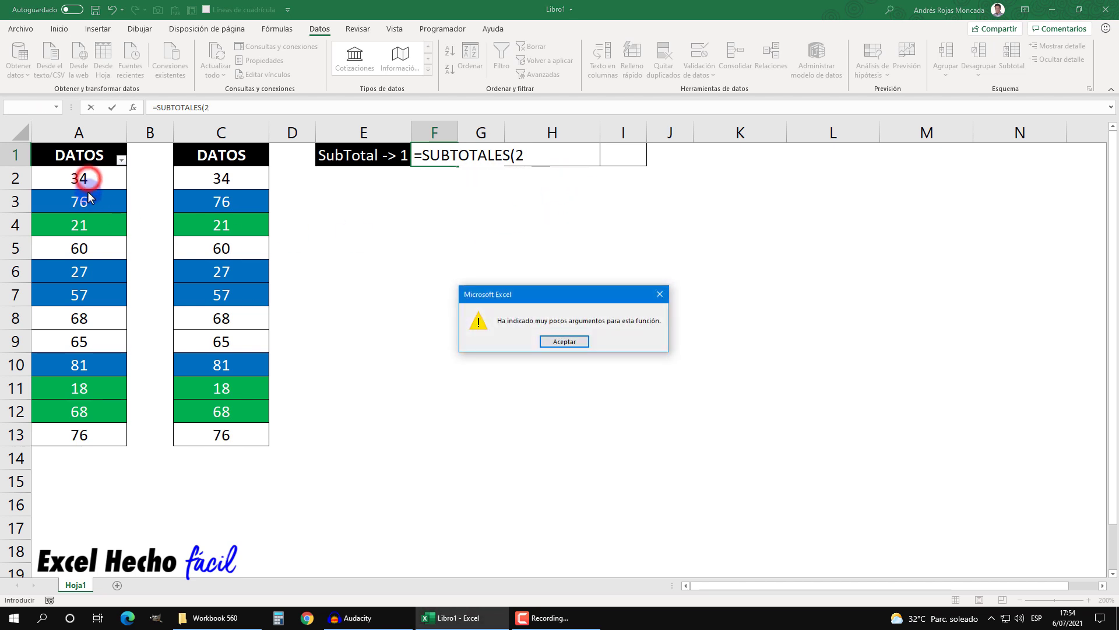
left_click(568, 341)
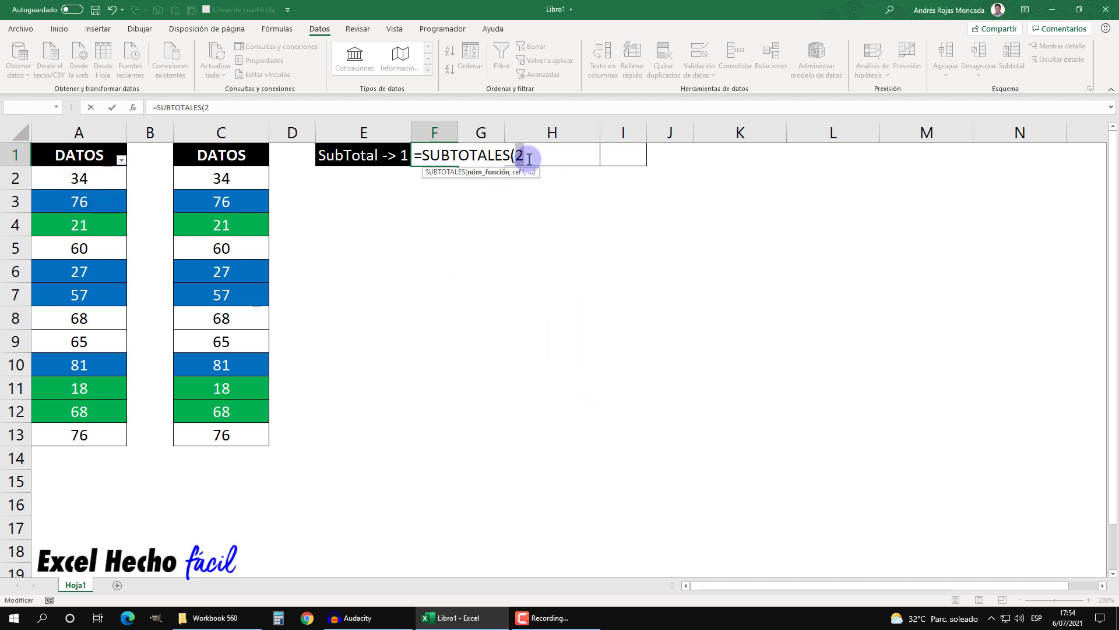
type(",")
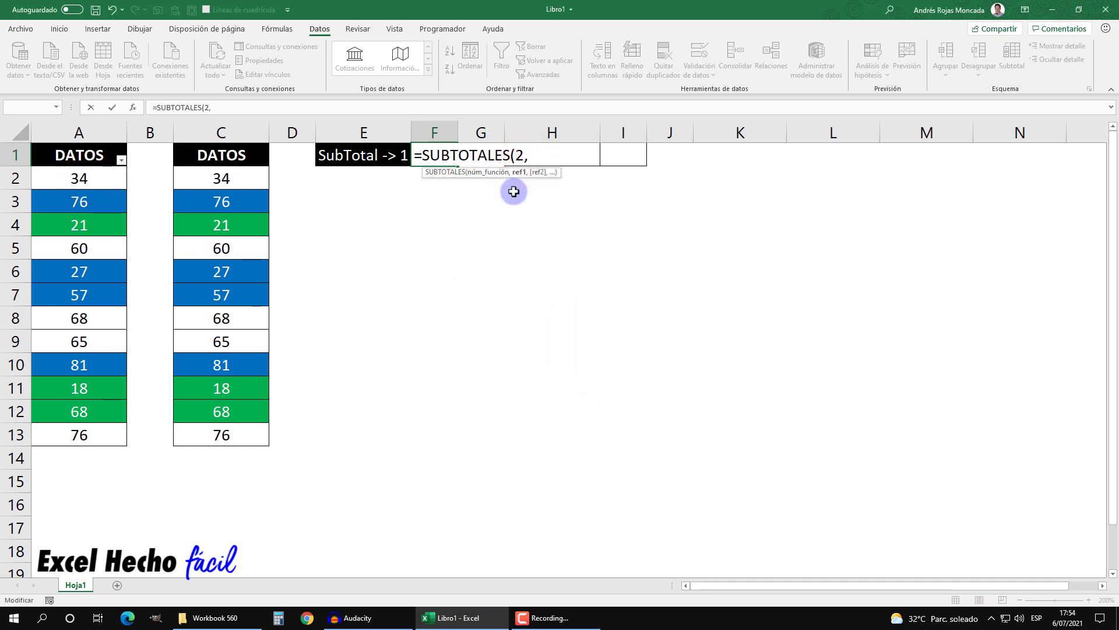
left_click(523, 157)
key("BackSpace")
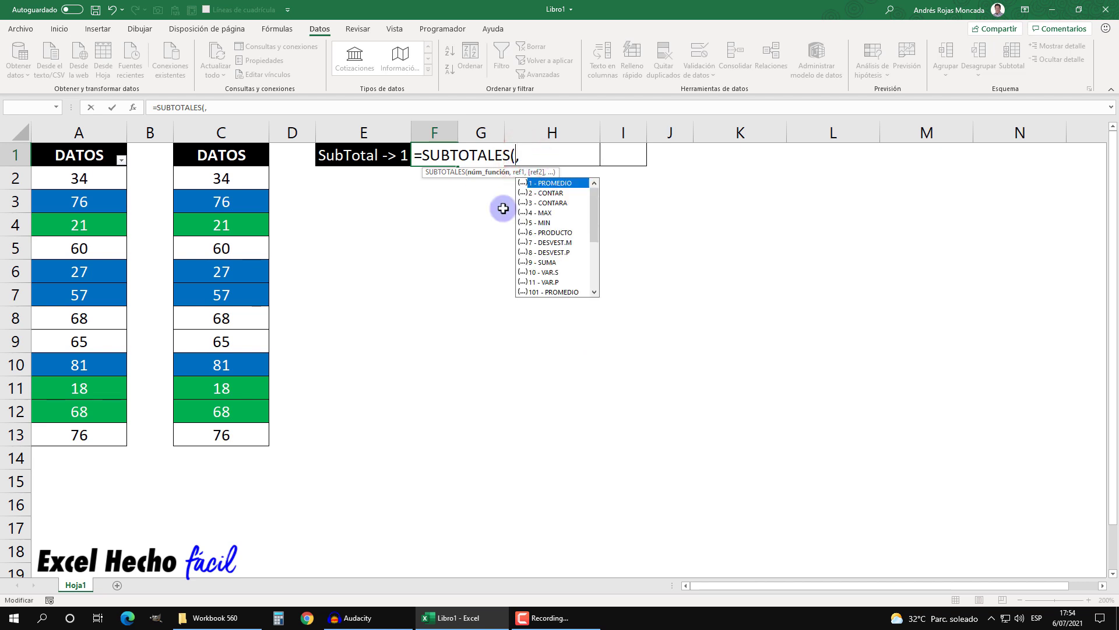
double_click(550, 192)
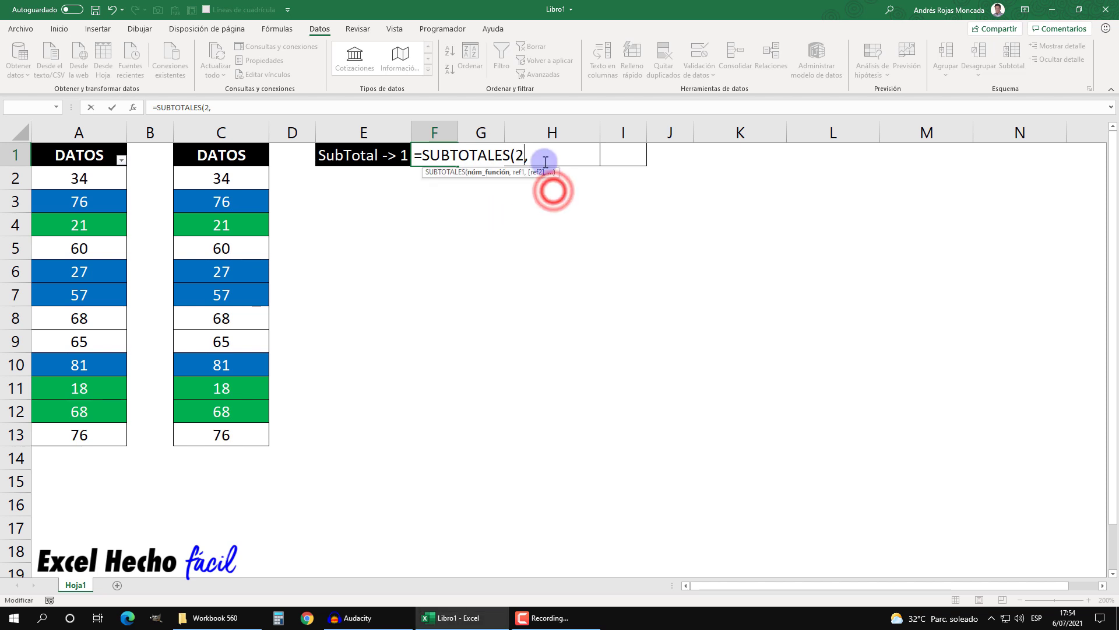
Reference the column A values A2:A13 in the F1 formula, close the parenthesis and enter it.
left_click(108, 175)
left_click_drag(108, 175, 85, 434)
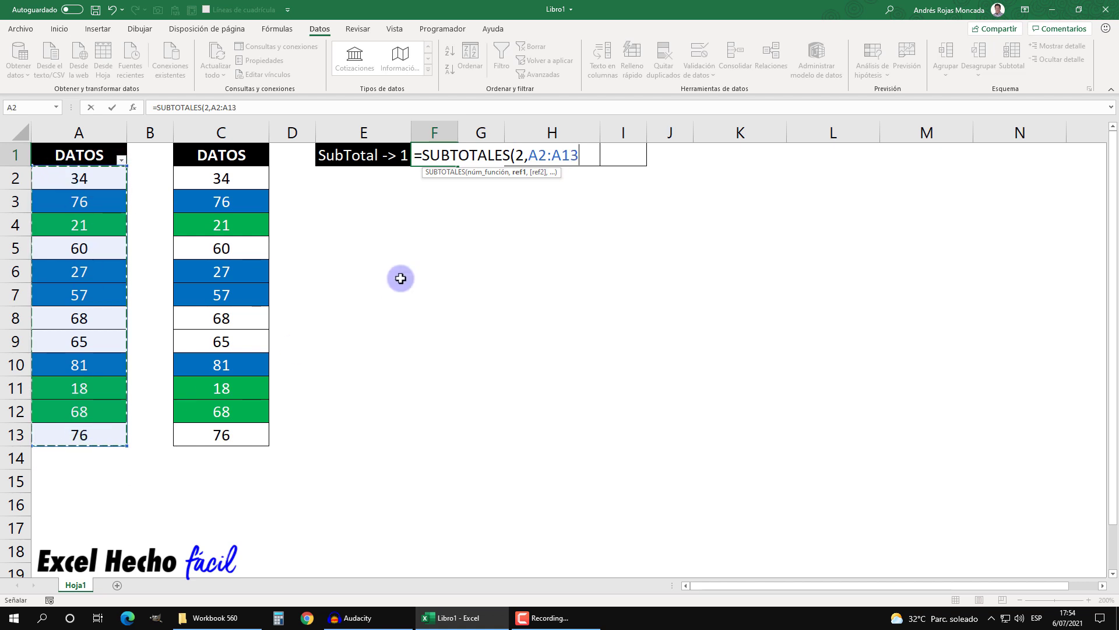
type(")")
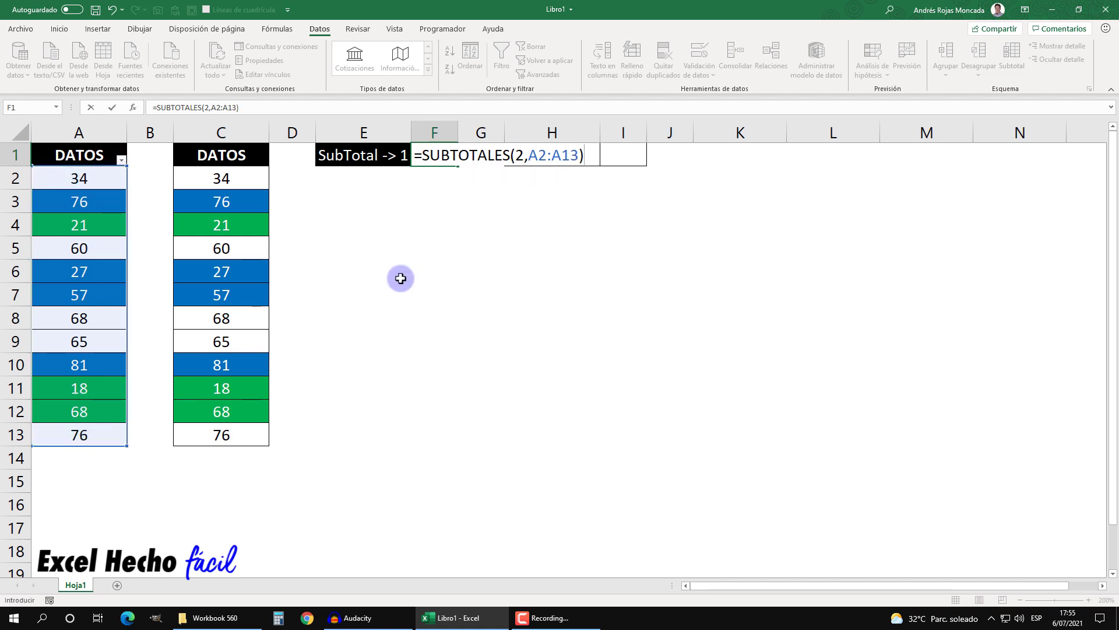
key("Return")
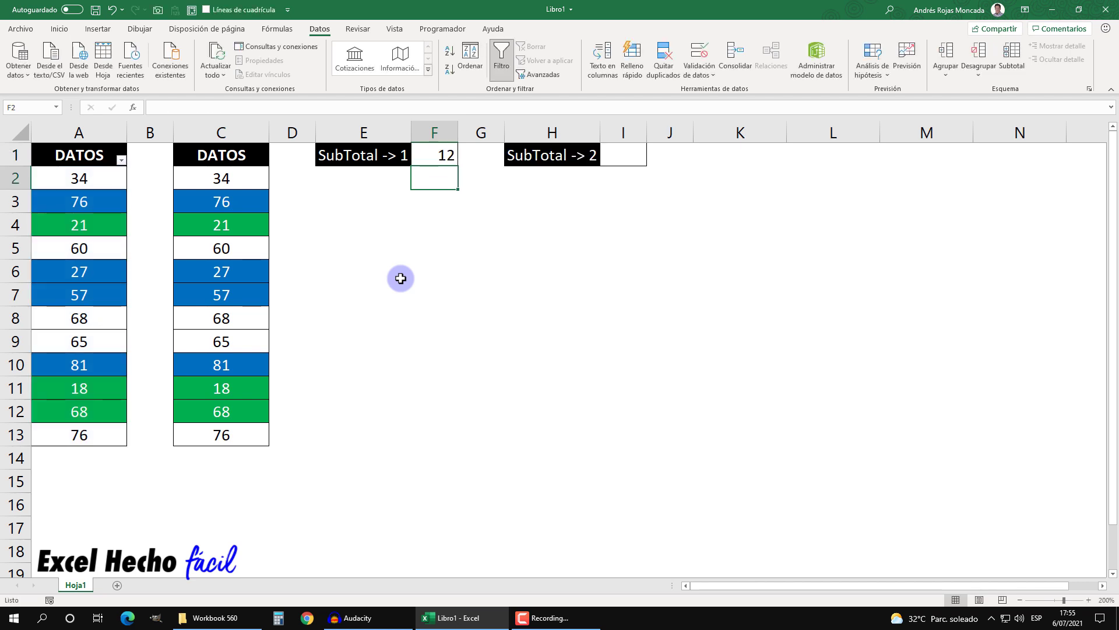
Remove the filter from the DATOS list in column A.
left_click(440, 155)
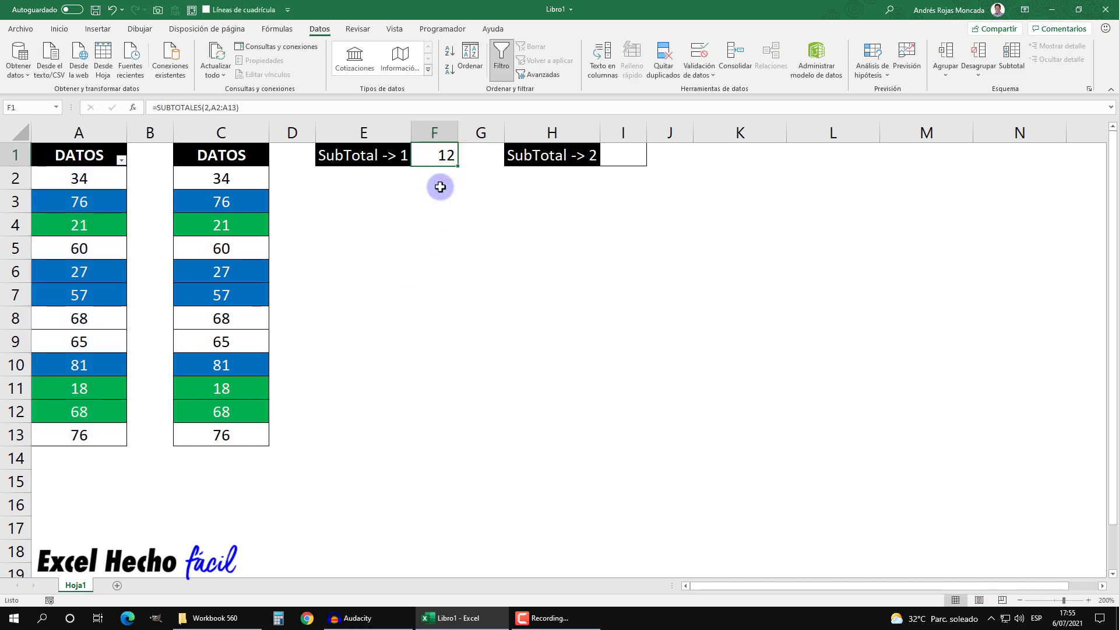
left_click(115, 154)
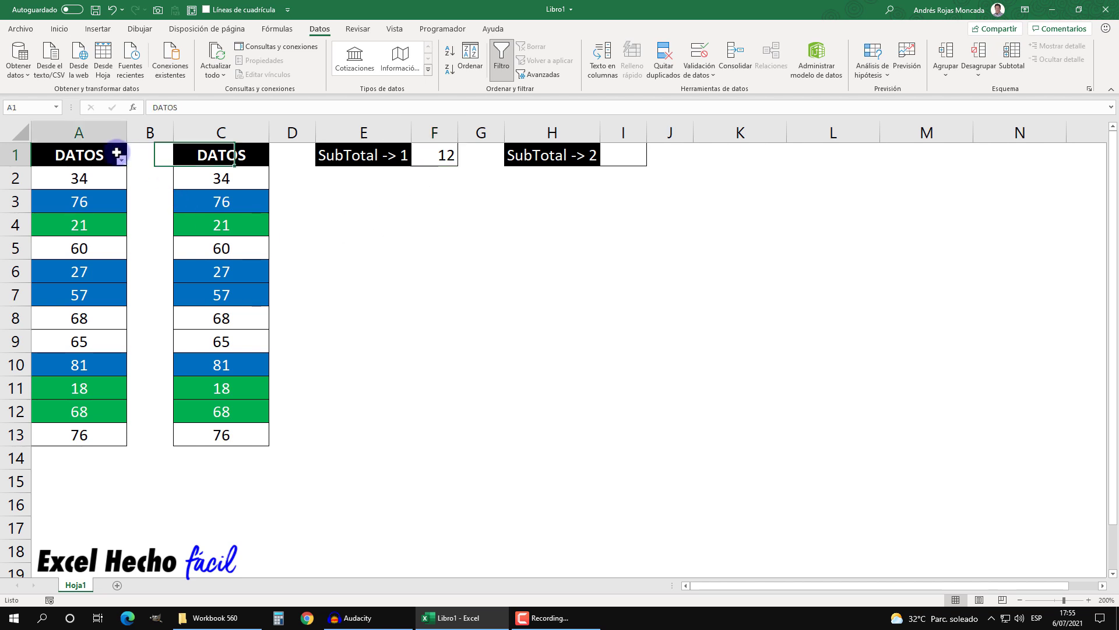
key("ctrl+shift+l")
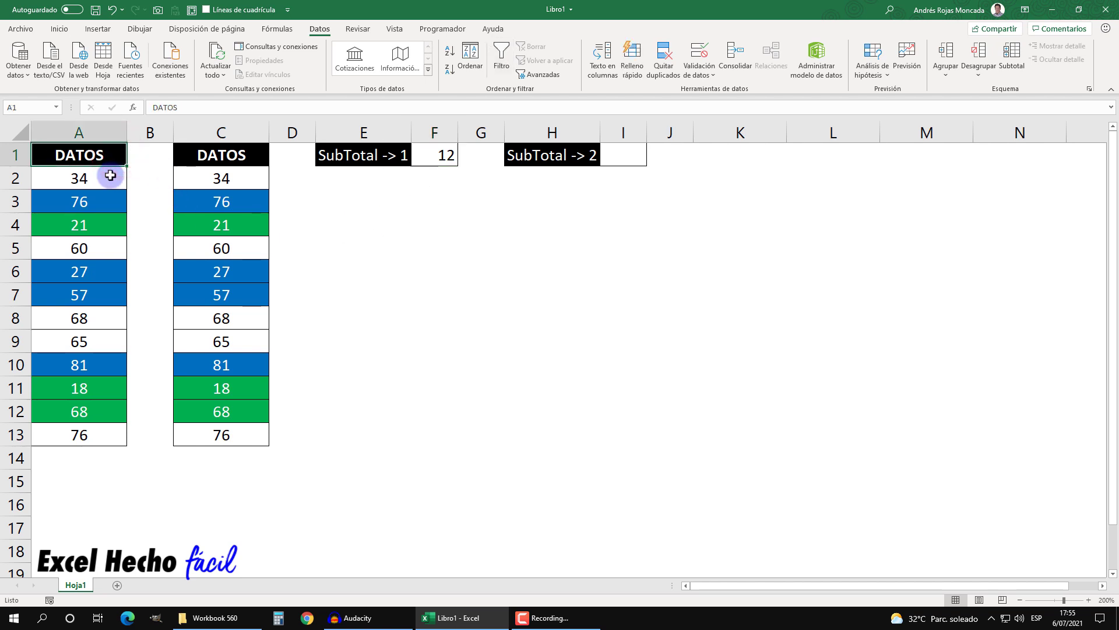
Check the SubTotal -> 1 result in F1 against the count of the selected values A2:A13.
left_click(436, 154)
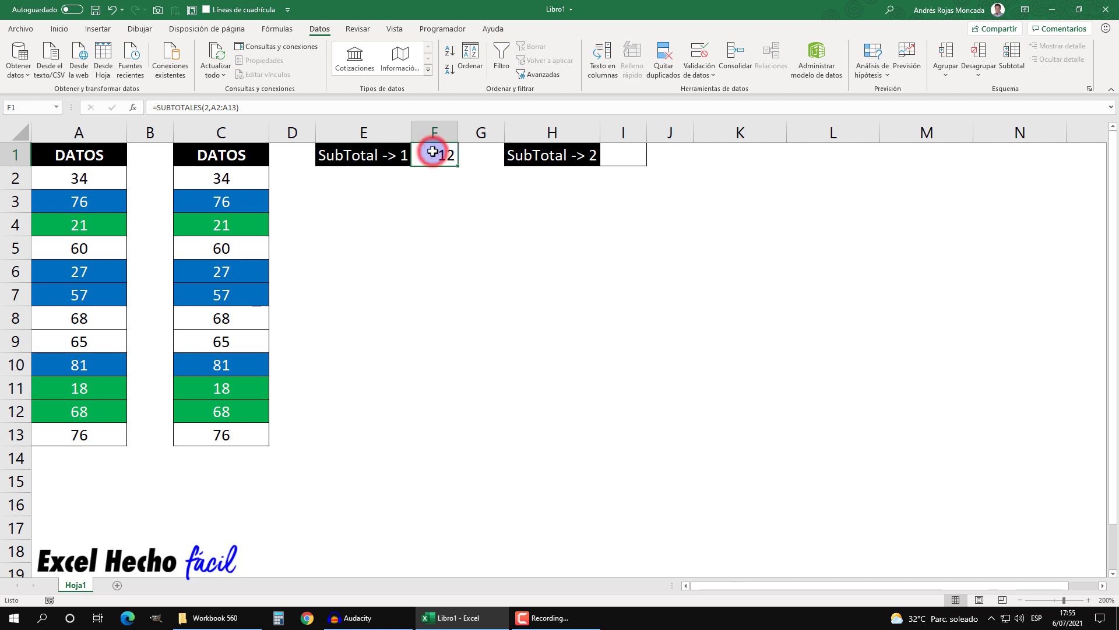
left_click_drag(68, 180, 88, 432)
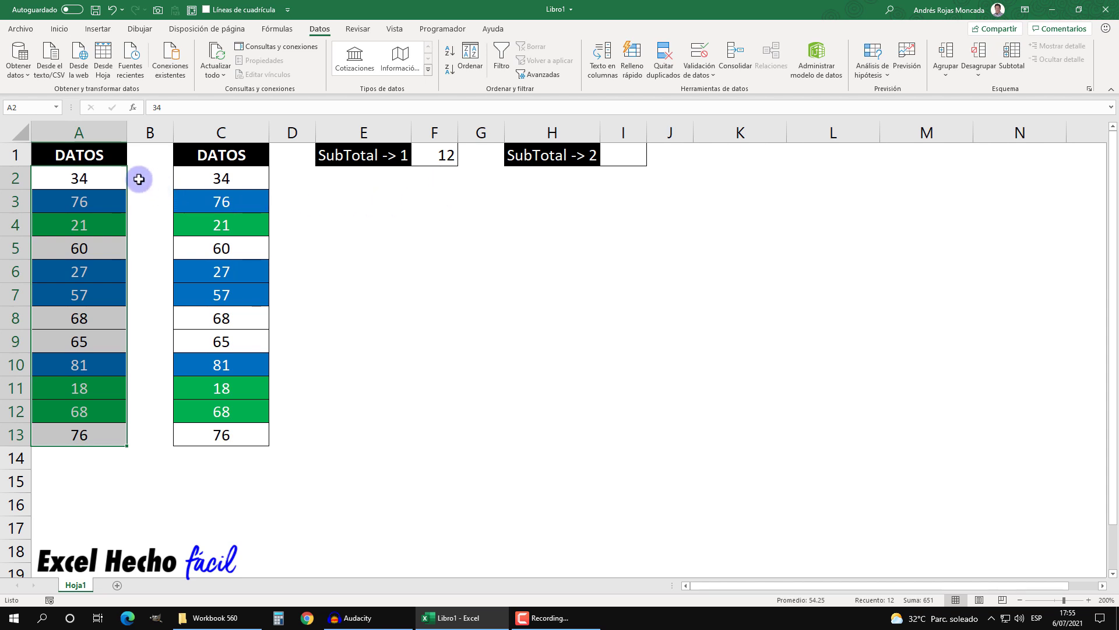
left_click(116, 156)
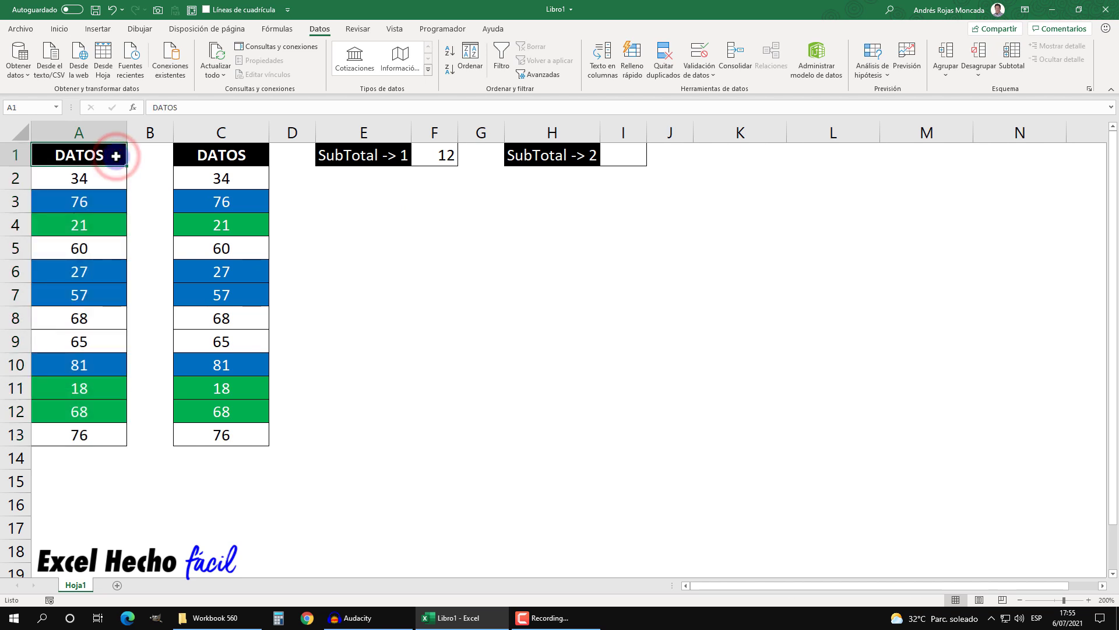
Start a SUBTOTALES formula in cell I1, beside the SubTotal -> 2 label, with function number 102 - CONTAR.
left_click(614, 158)
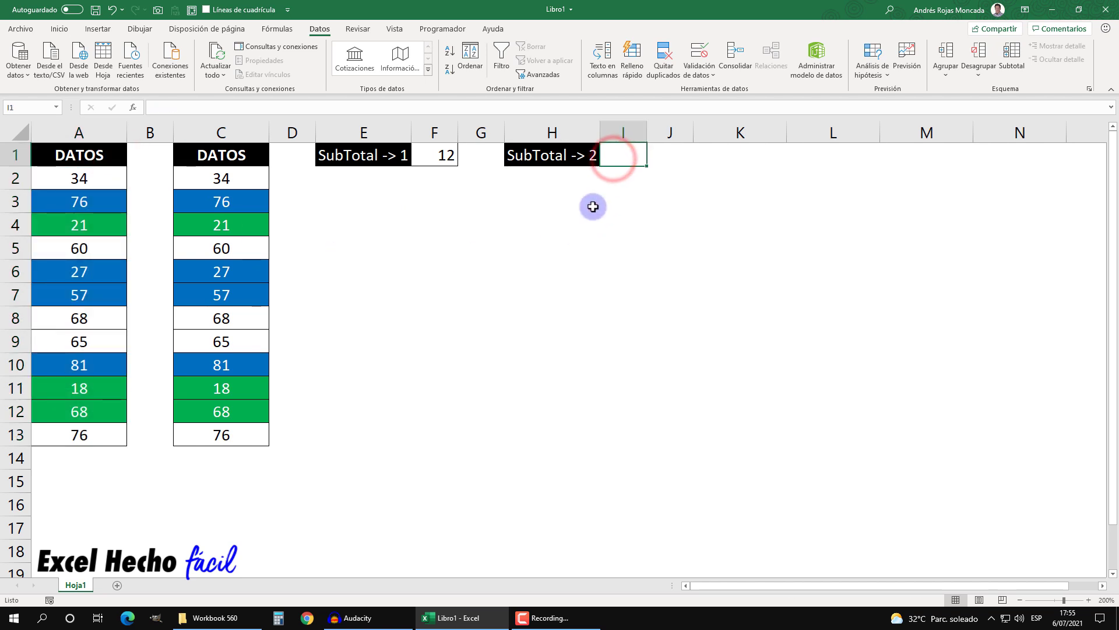
type("=sub")
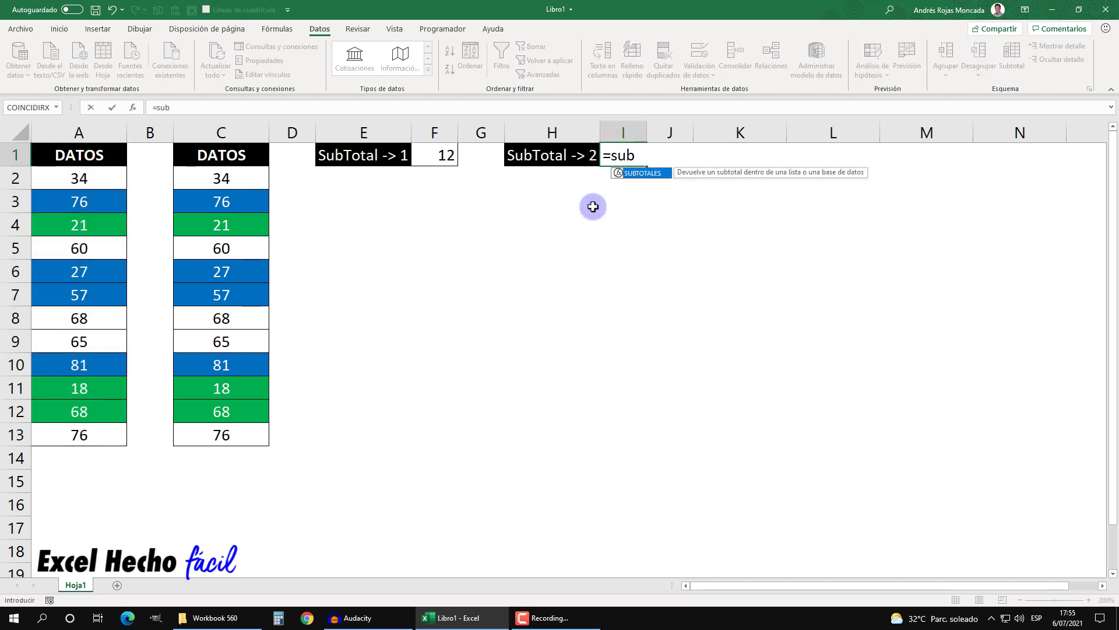
key("Tab")
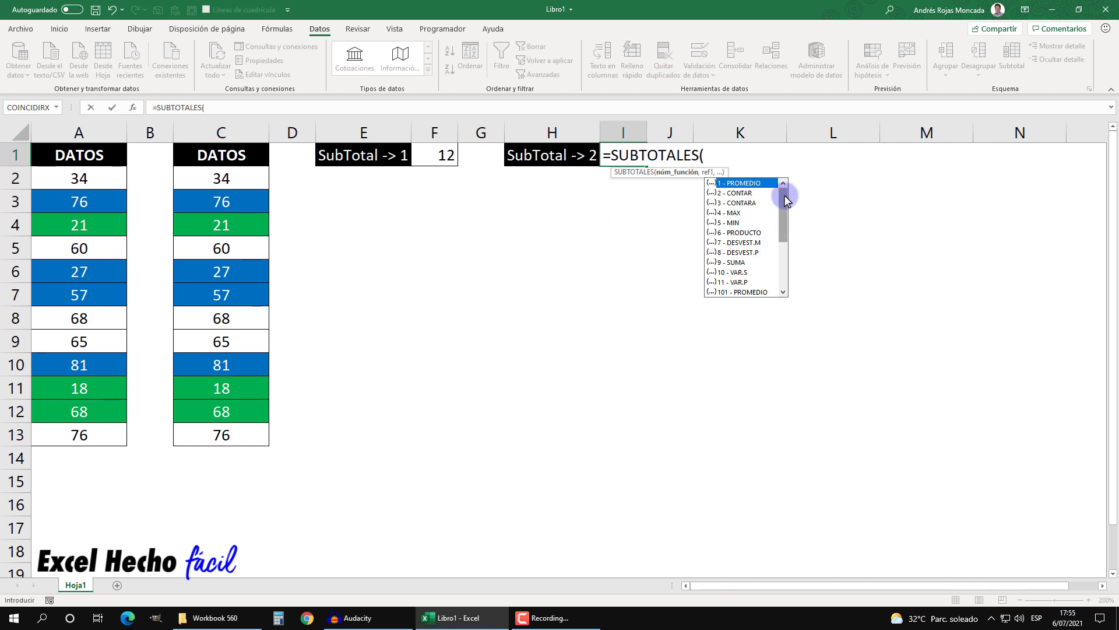
left_click_drag(784, 195, 788, 263)
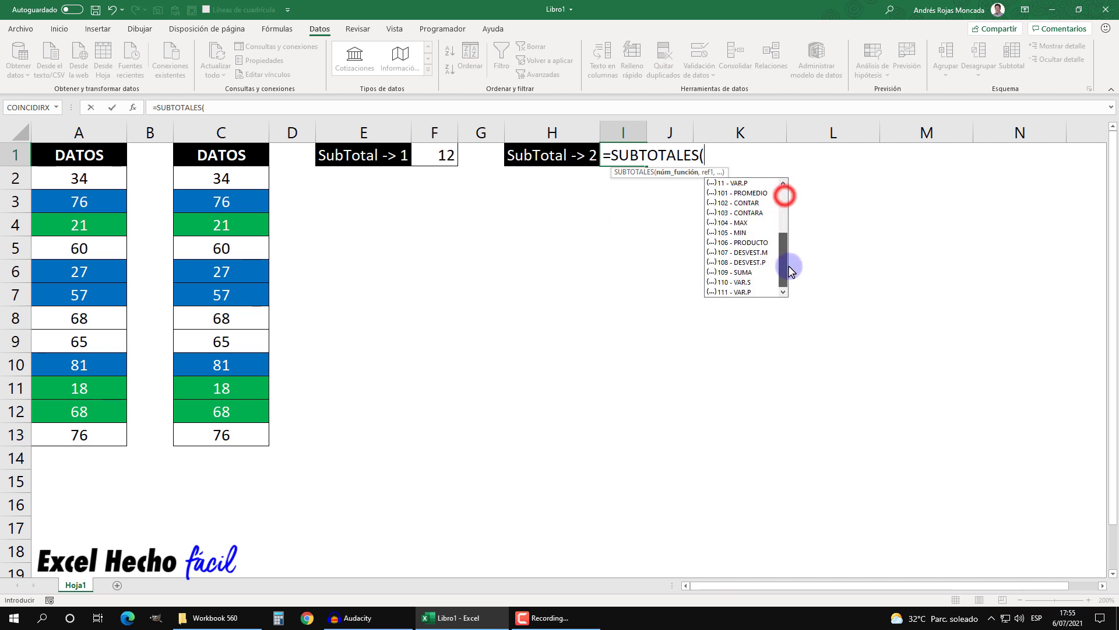
left_click(740, 202)
mouse_move(784, 260)
left_mouse_down()
mouse_move(785, 200)
mouse_move(785, 282)
left_mouse_up()
left_click(740, 193)
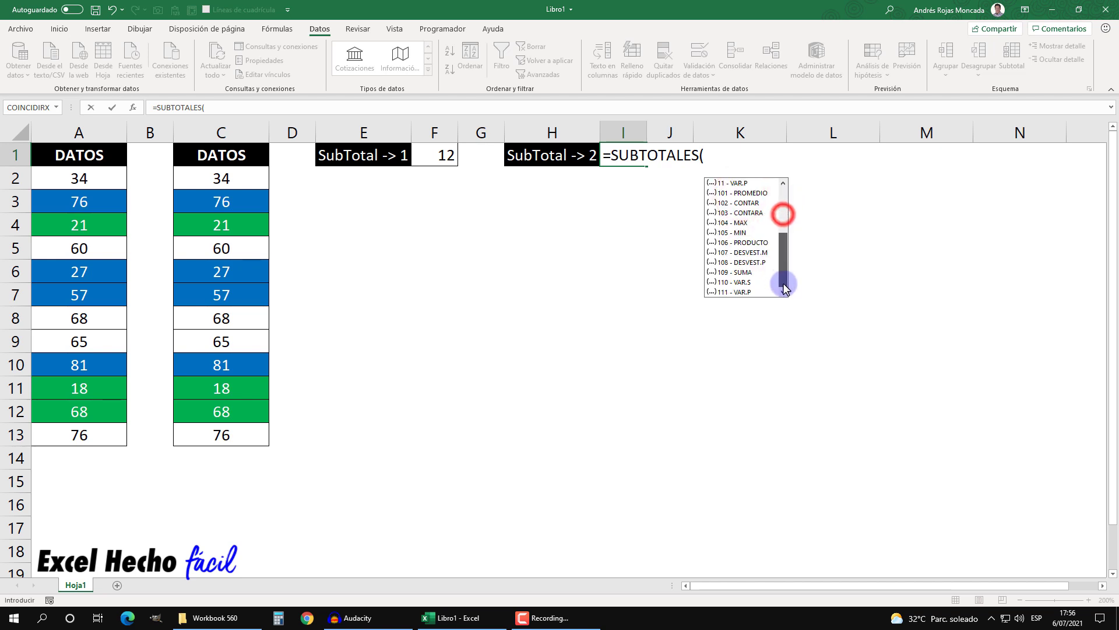
double_click(741, 205)
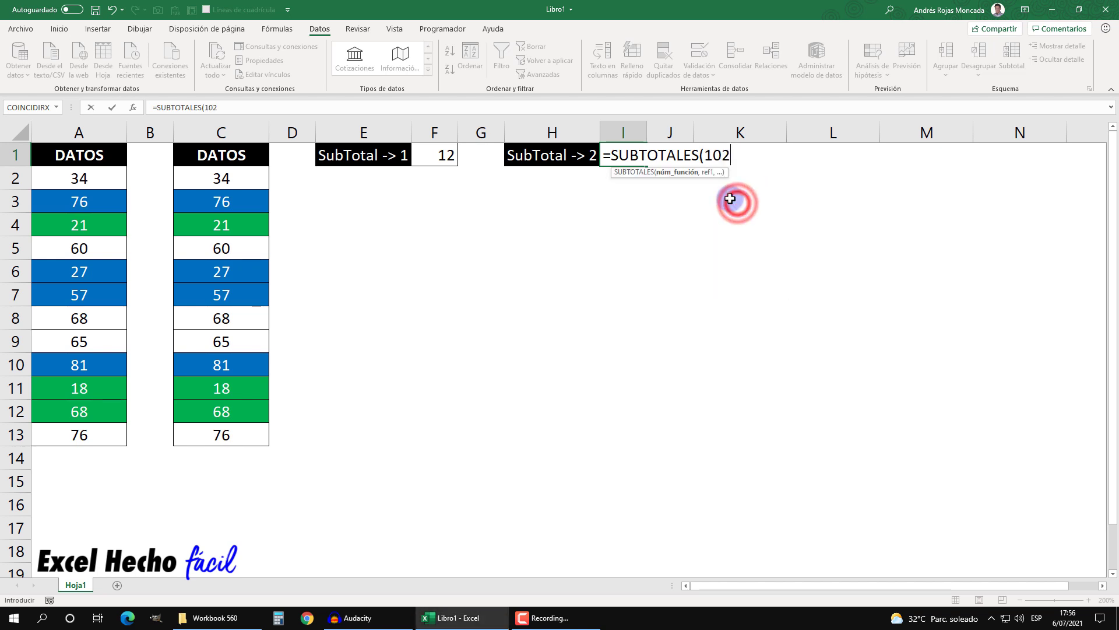
Clear the function number in the I1 formula and choose 102 - CONTAR again from the function list.
key("BackSpace")
key("BackSpace")
key("BackSpace")
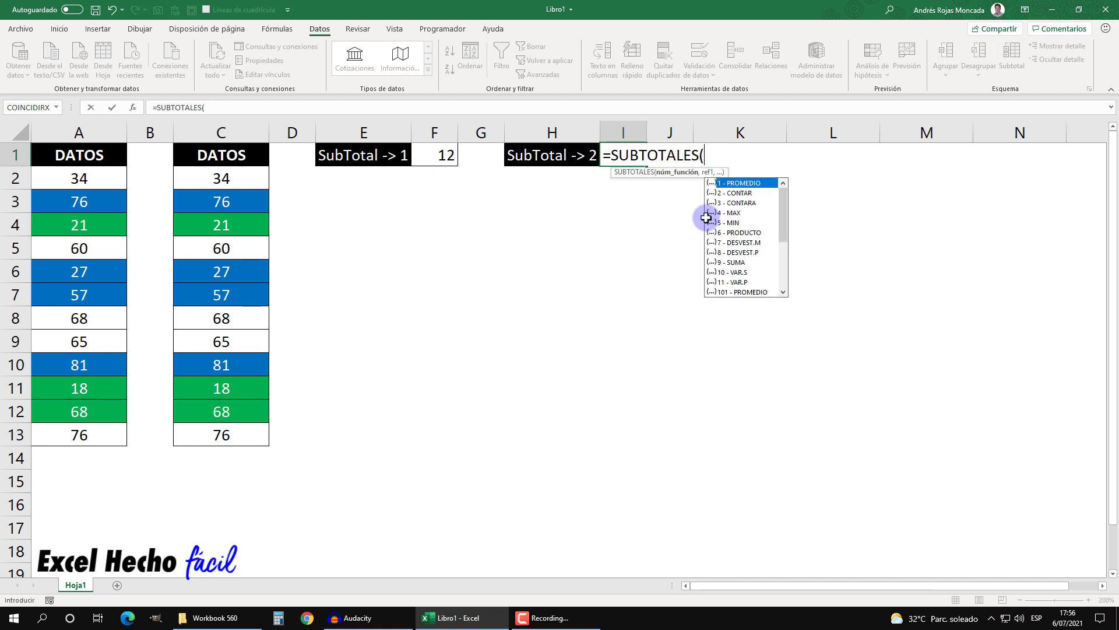
left_click_drag(790, 214, 783, 294)
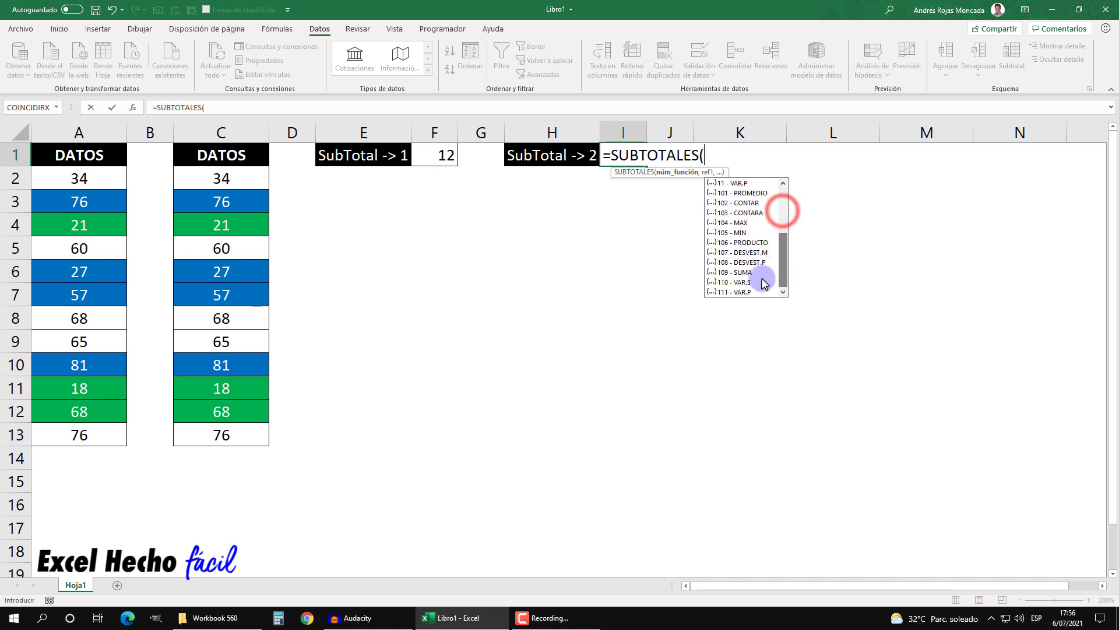
left_click(747, 204)
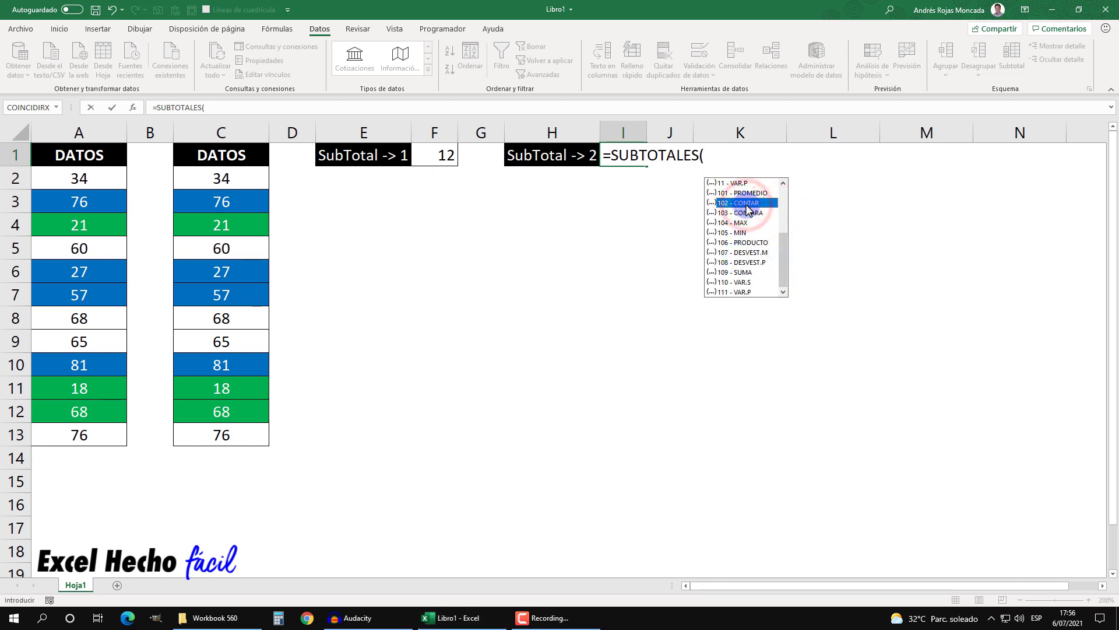
double_click(747, 204)
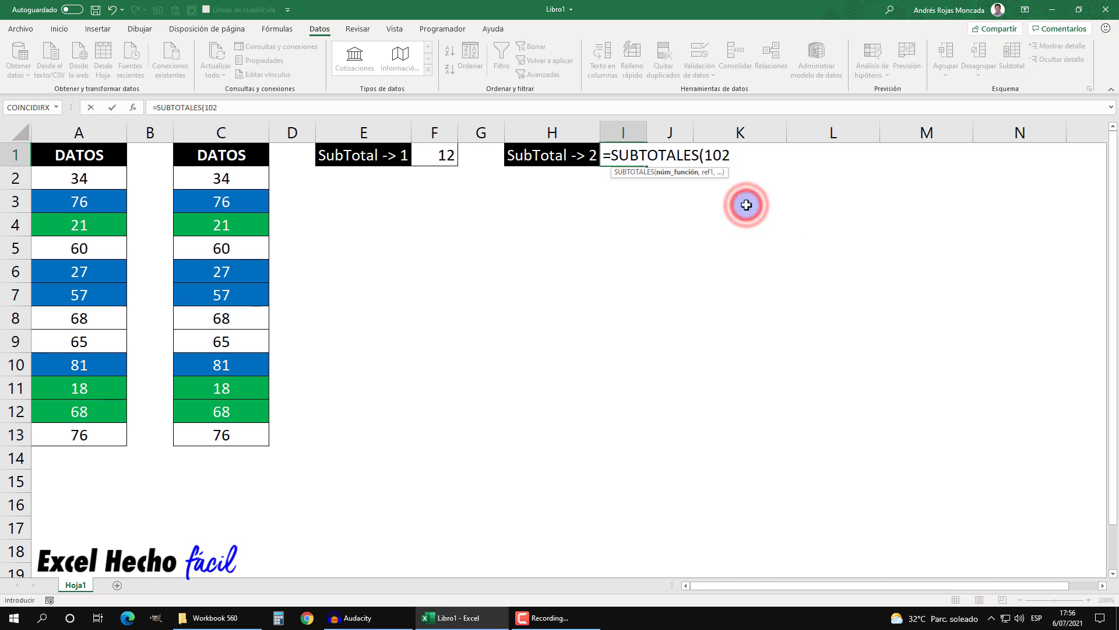
Add the range A2:A13 as the reference in the I1 SUBTOTALES formula and enter it.
type(",")
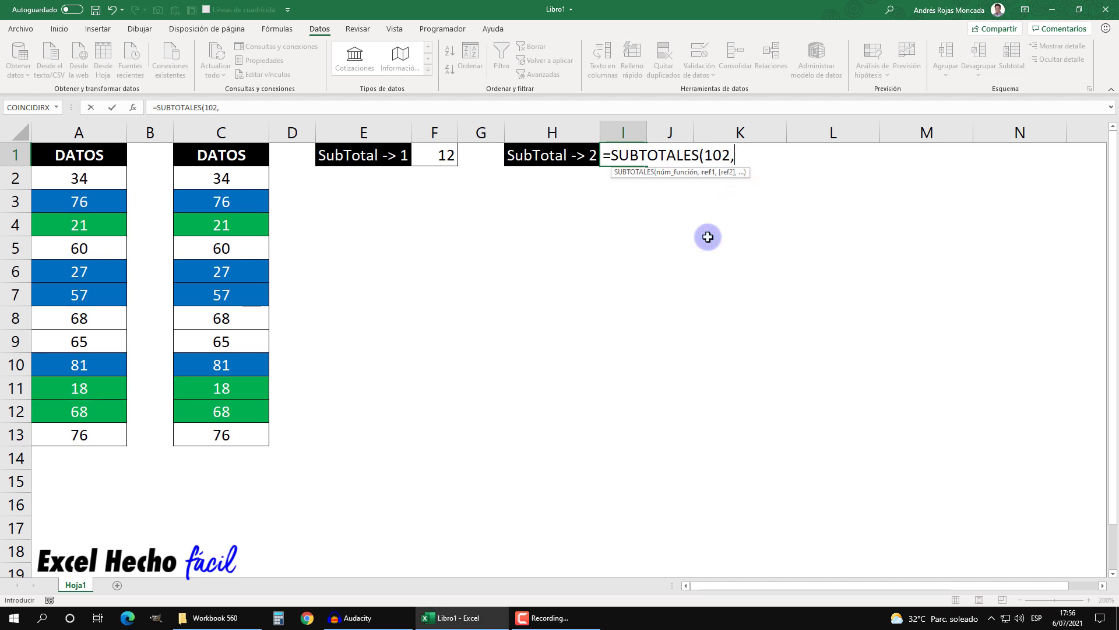
left_click_drag(79, 178, 116, 431)
type(")")
key("Return")
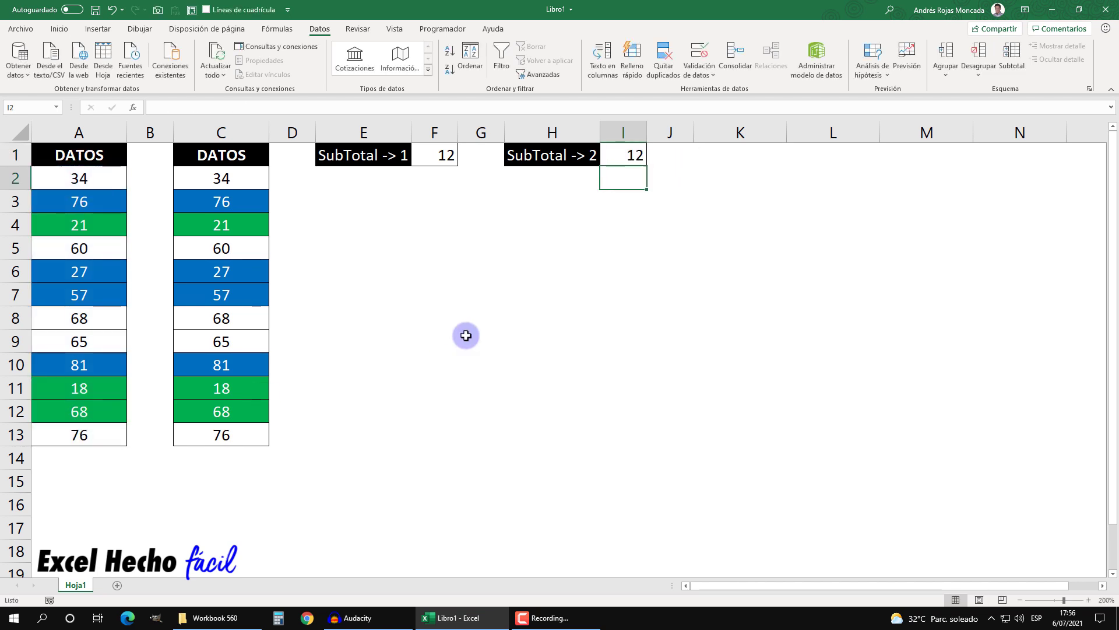
Compare the SUBTOTALES formulas in F1 and I1, including their function numbers and referenced range, without changing them.
left_click(451, 155)
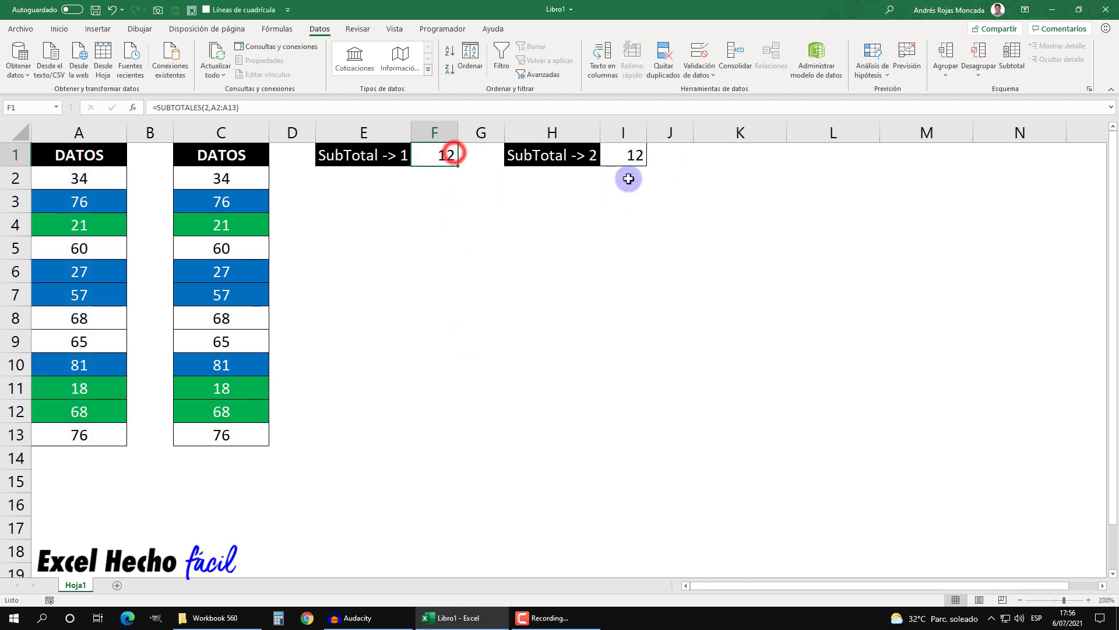
left_click(623, 159)
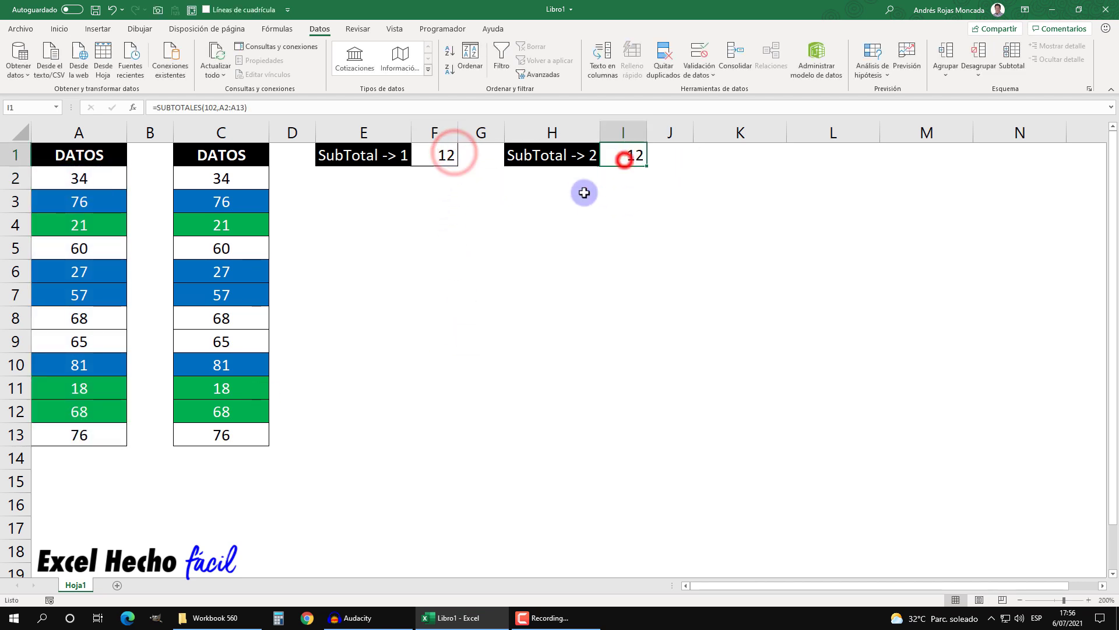
left_click(448, 157)
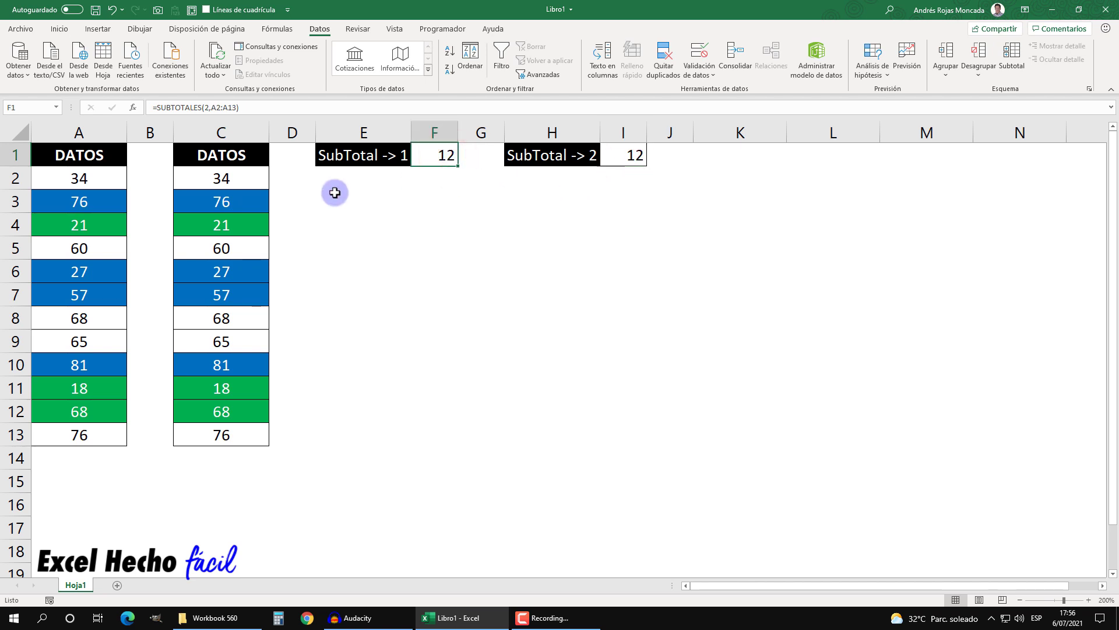
key("F2")
key("Escape")
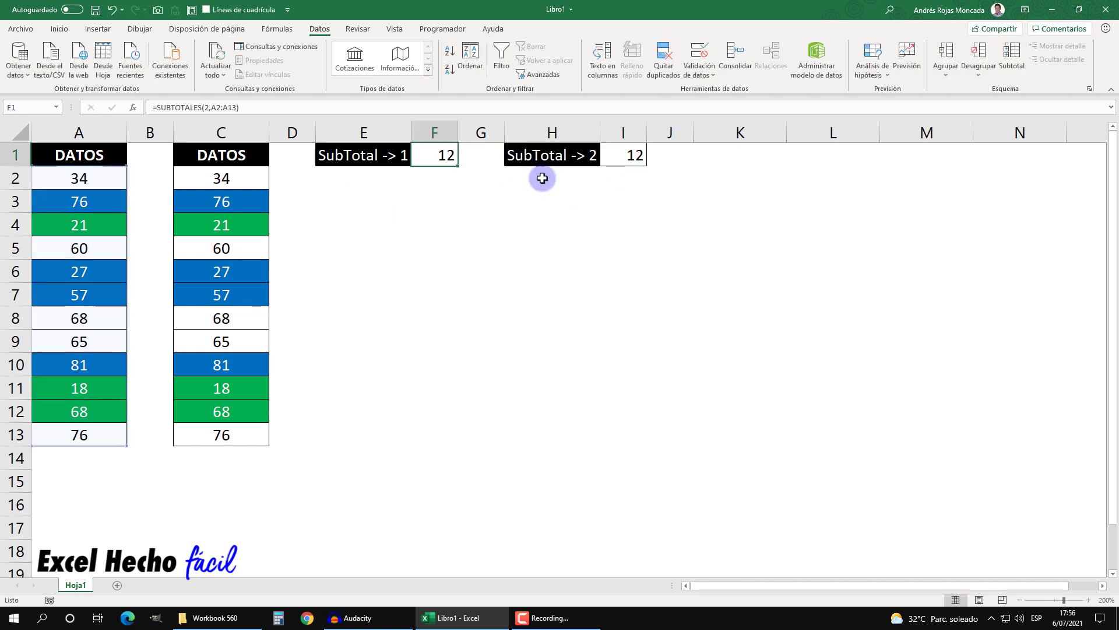
left_click(623, 155)
key("F2")
left_click(693, 159)
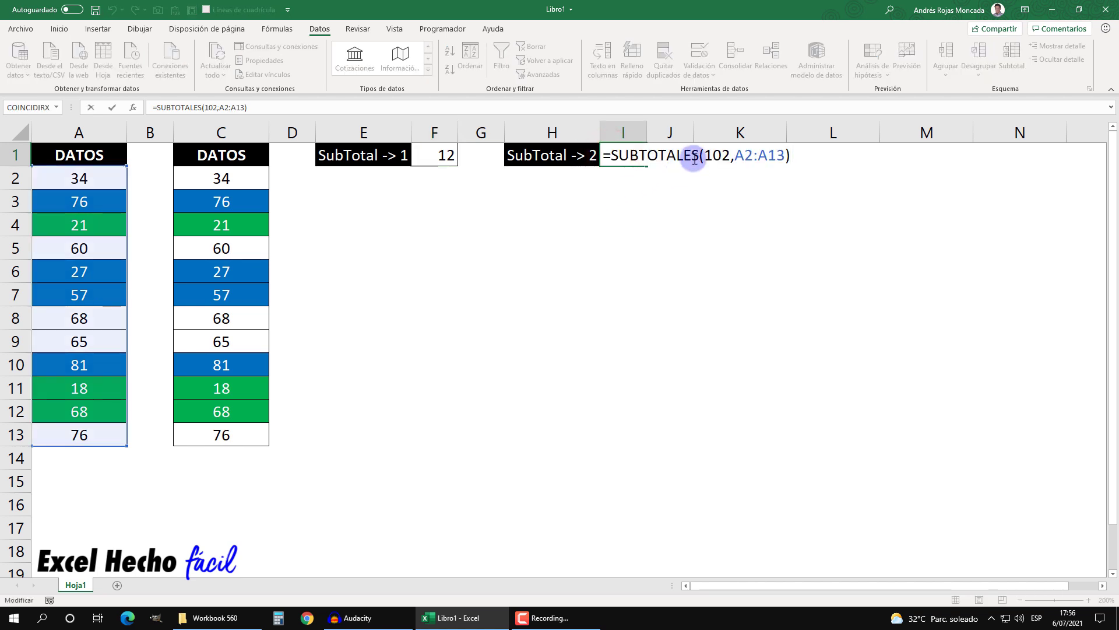
key("Escape")
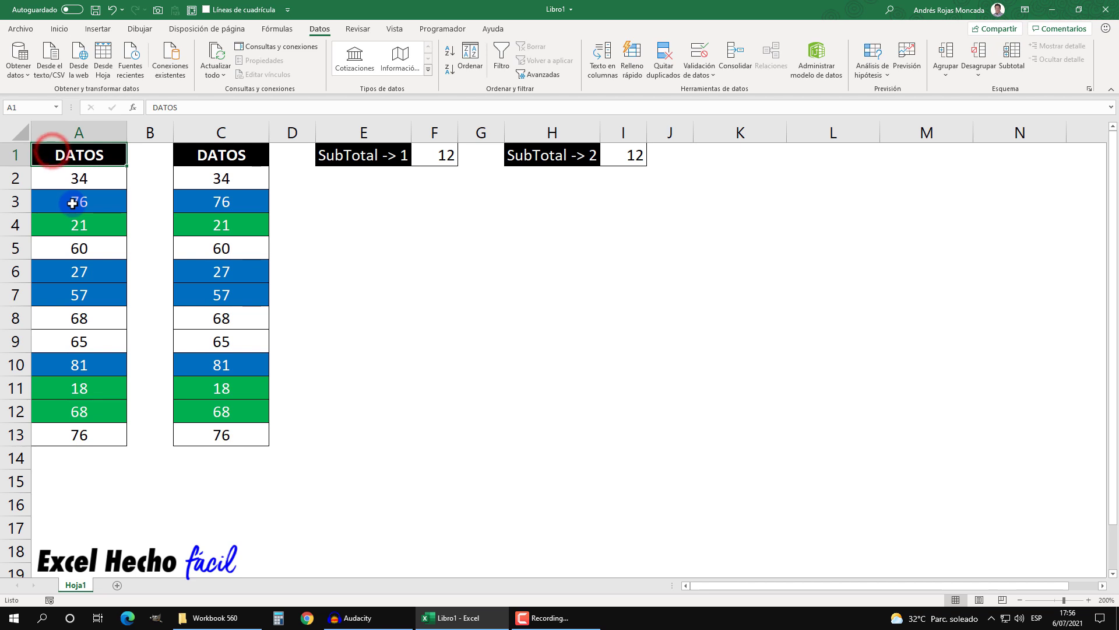
Turn on filtering for the column A DATOS list and filter it by the blue cell color.
key("ctrl+shift+l")
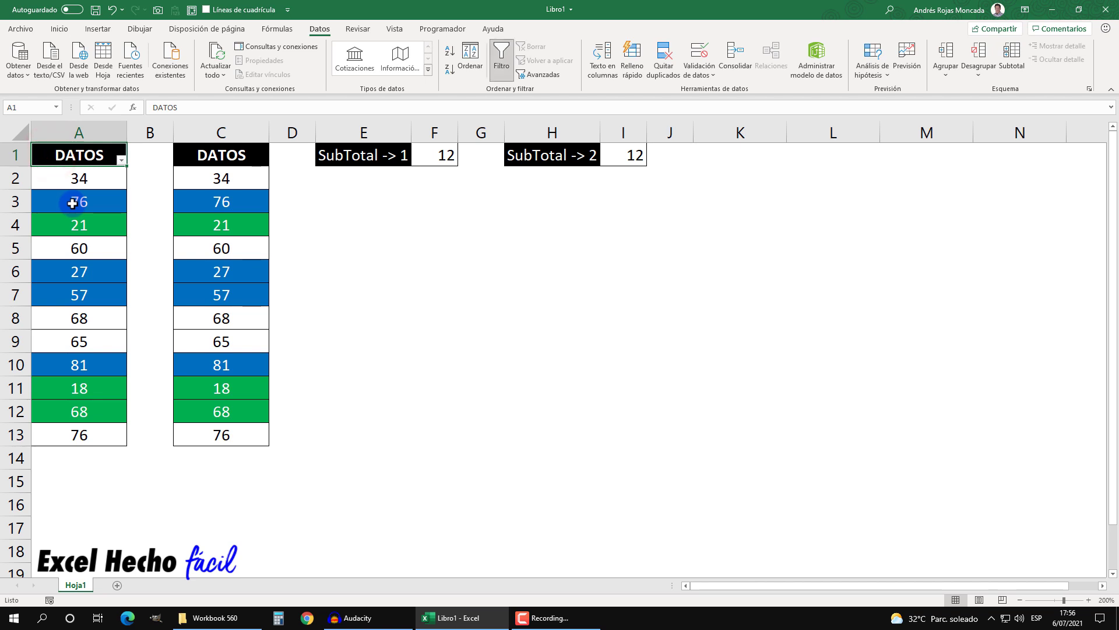
left_click(120, 166)
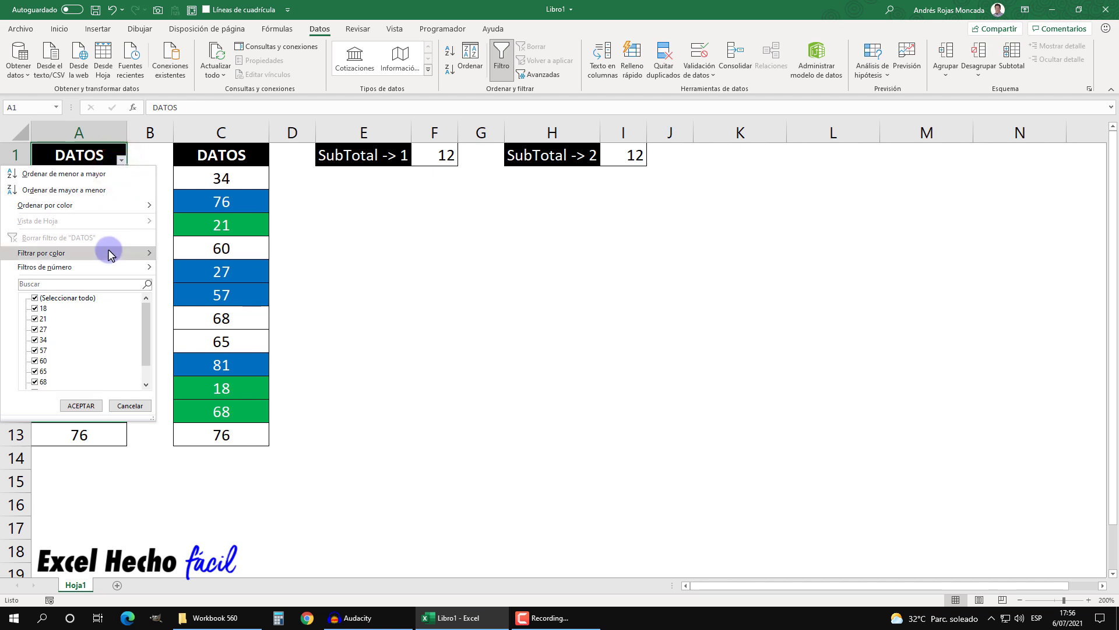
mouse_move(108, 249)
left_click(175, 267)
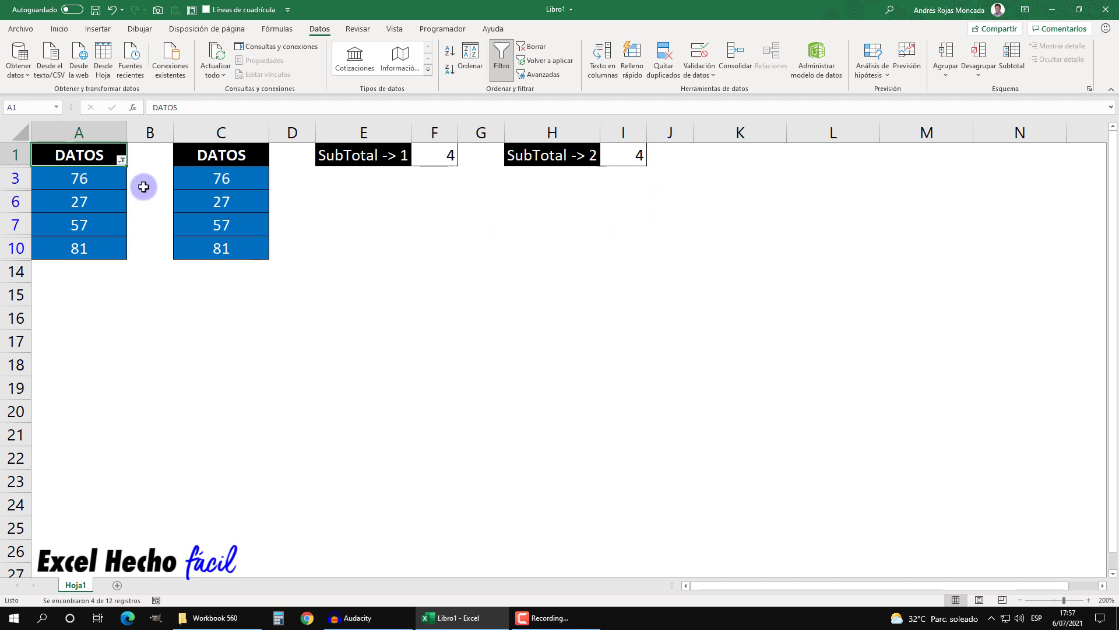
Switch the column A DATOS filter to the green cell color.
left_click(120, 159)
mouse_move(90, 261)
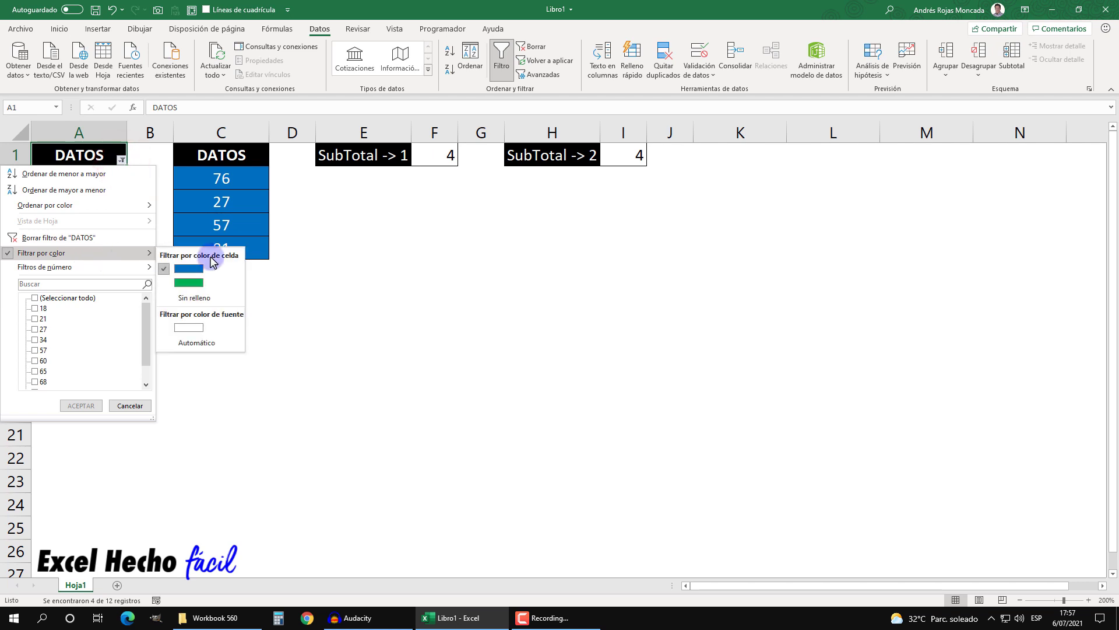
left_click(205, 280)
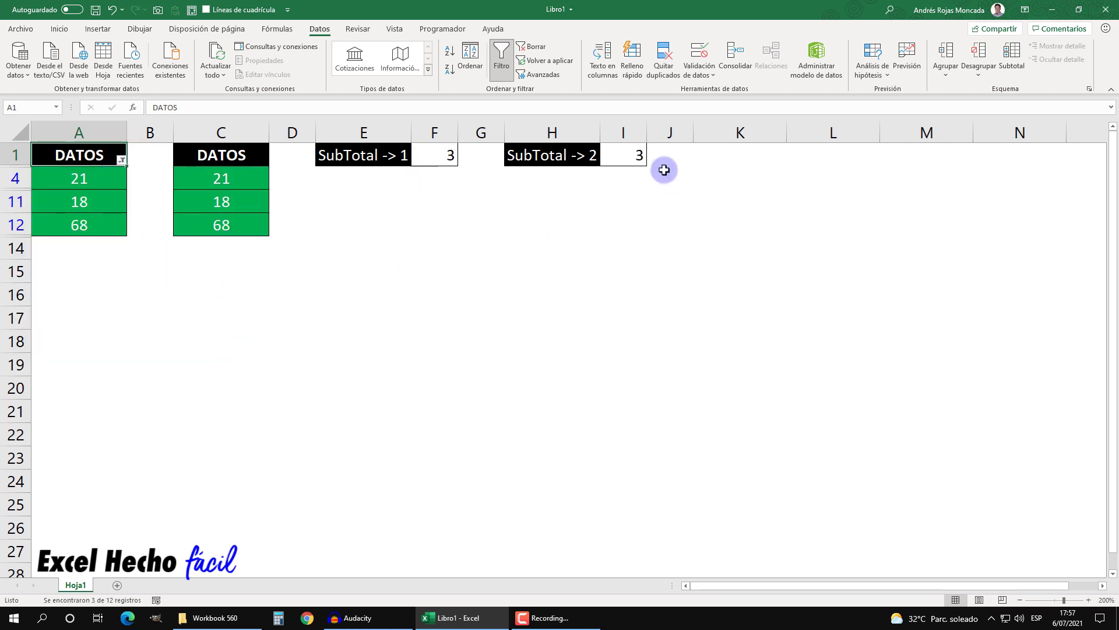
Filter the column A DATOS list to cells with no fill (Sin relleno), and clear the filter to restore all rows.
left_click(121, 162)
mouse_move(93, 253)
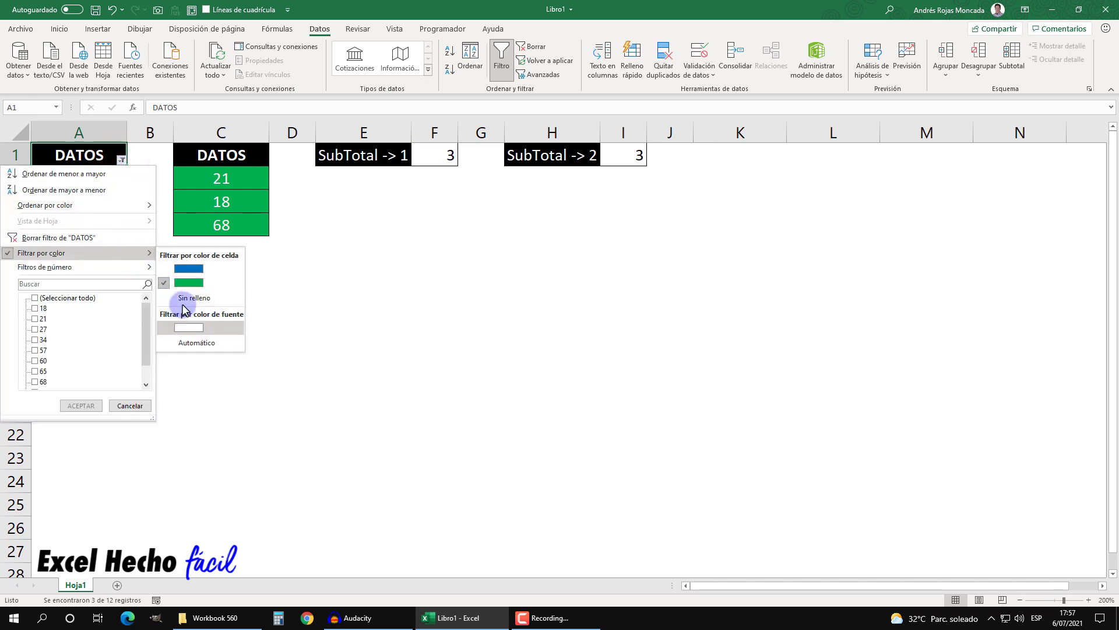
left_click(183, 299)
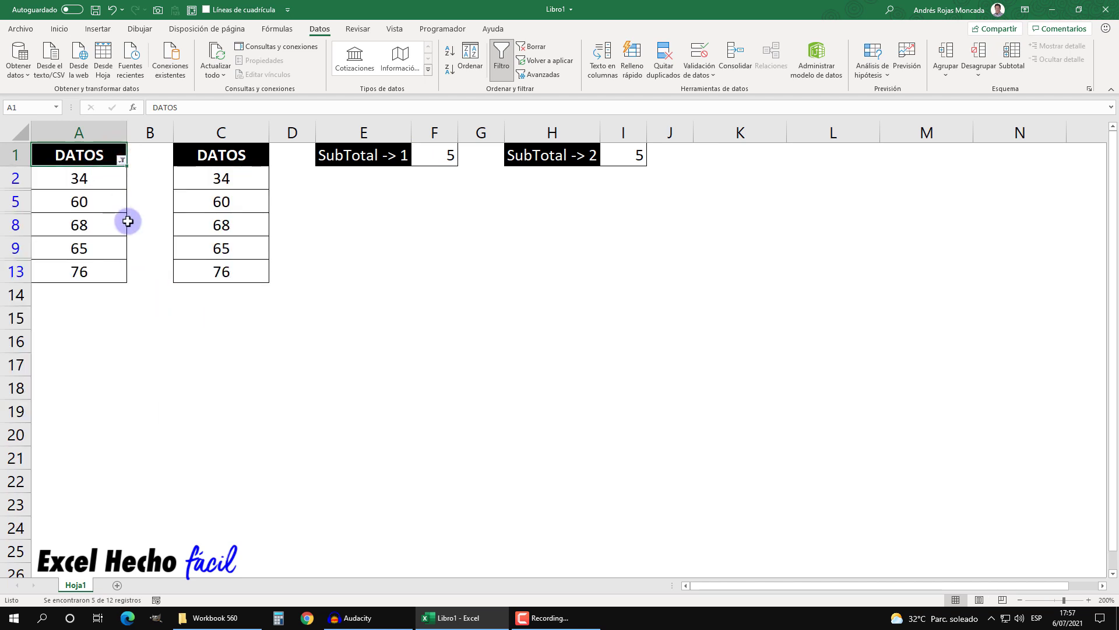
left_click(121, 159)
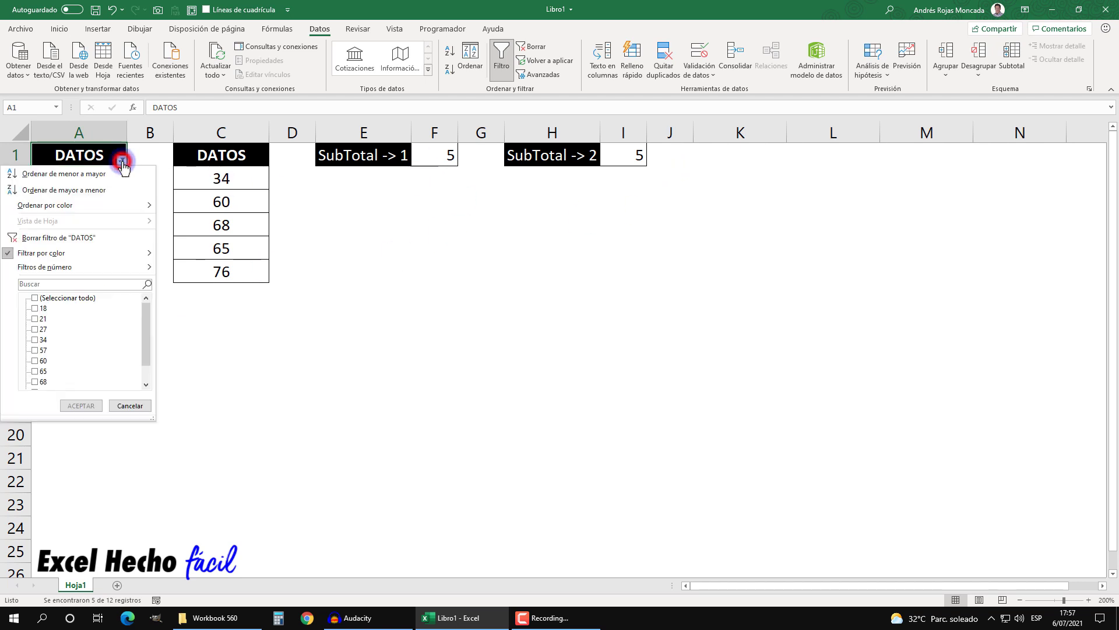
left_click(64, 238)
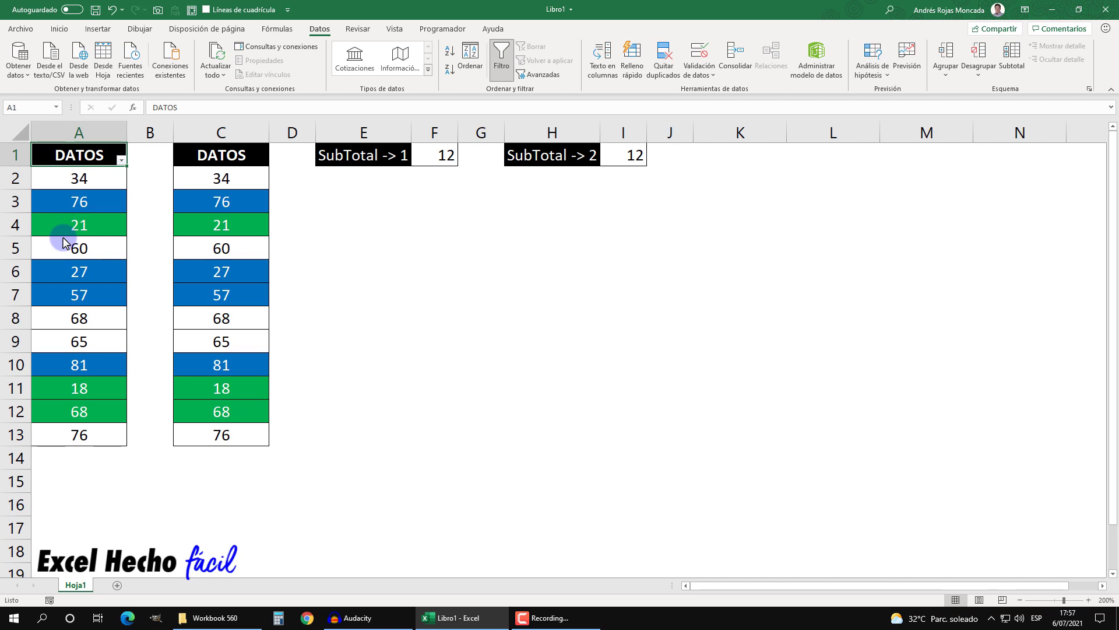
Compare the SUBTOTALES formulas in F1 and I1 with the full list showing.
left_click(440, 156)
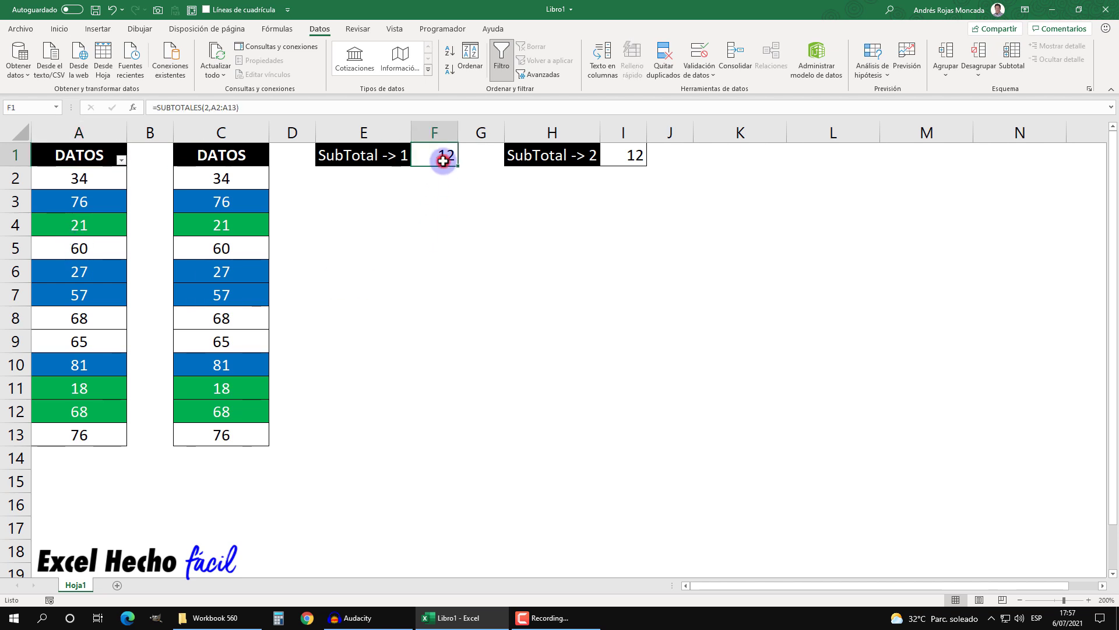
left_click(629, 157)
left_click(440, 156)
left_click(627, 157)
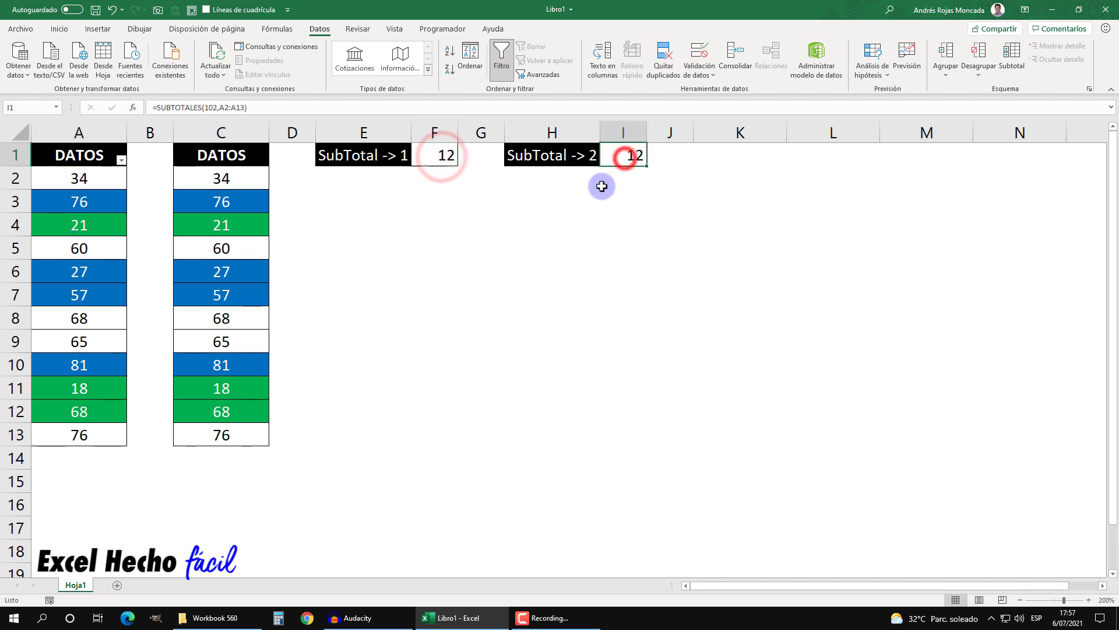
left_click(441, 156)
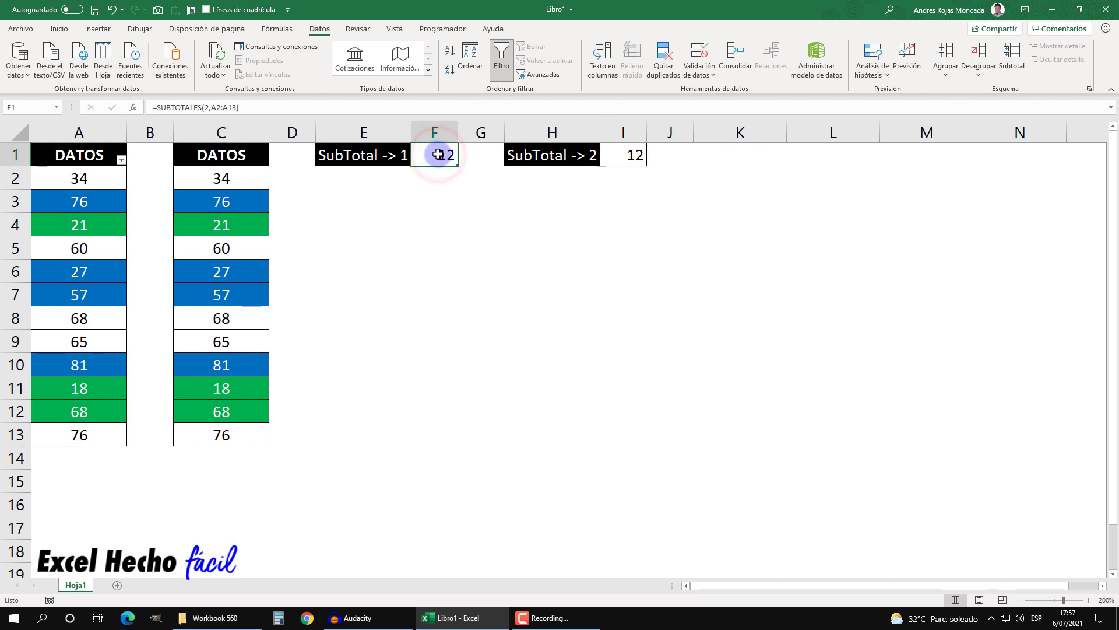
Review the function number options 1 to 11 in the F1 SUBTOTALES formula and re-enter 2 as its function number.
double_click(440, 155)
left_click(522, 154)
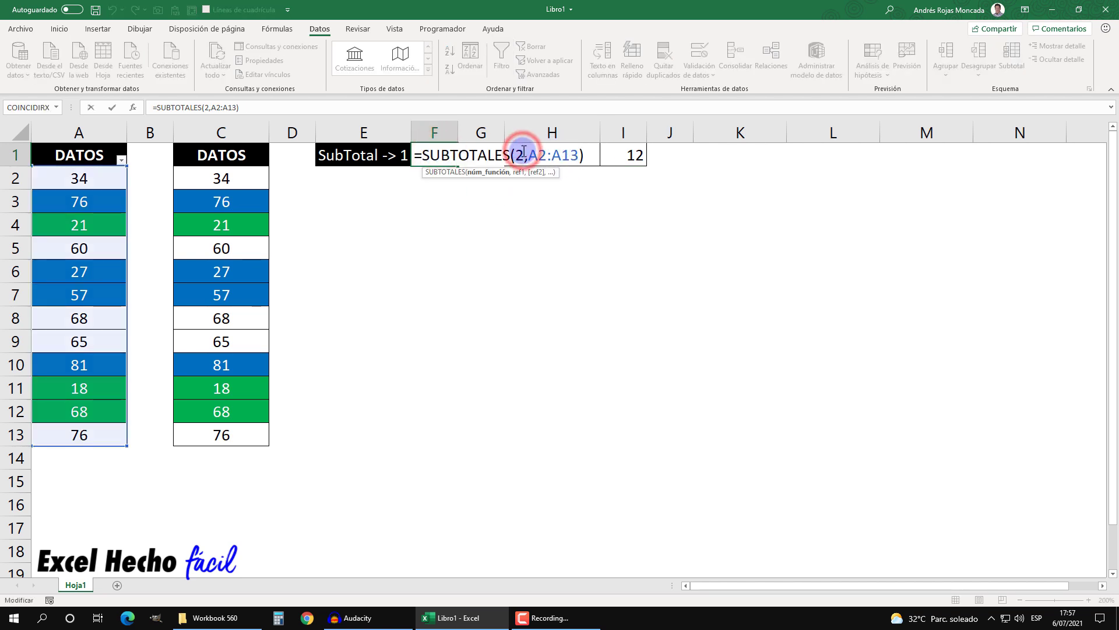
key("BackSpace")
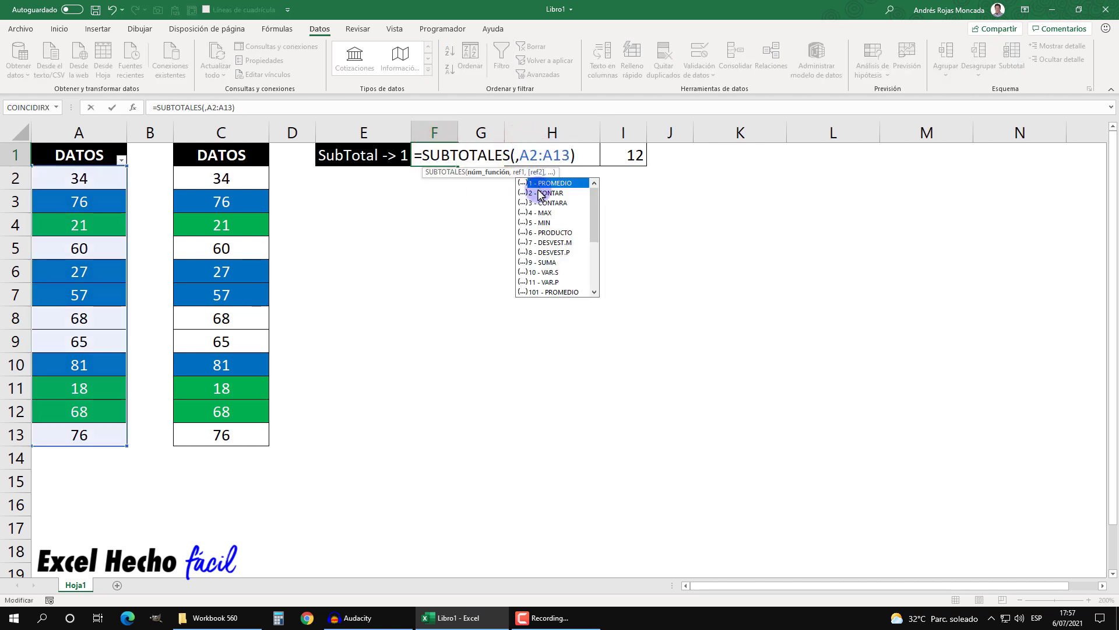
left_click(542, 282)
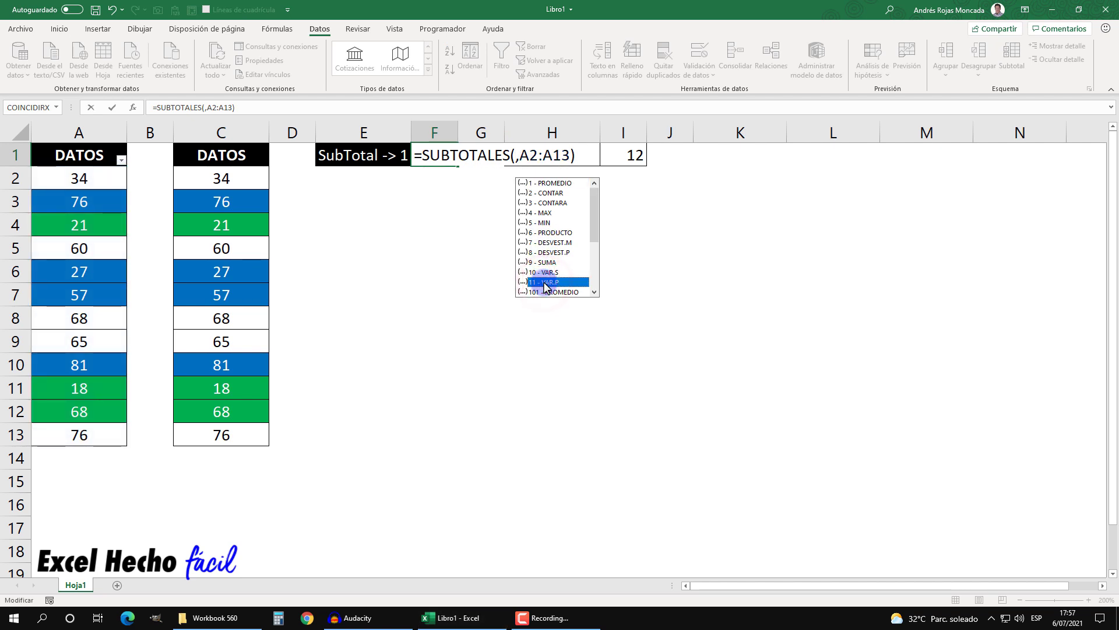
key("Escape")
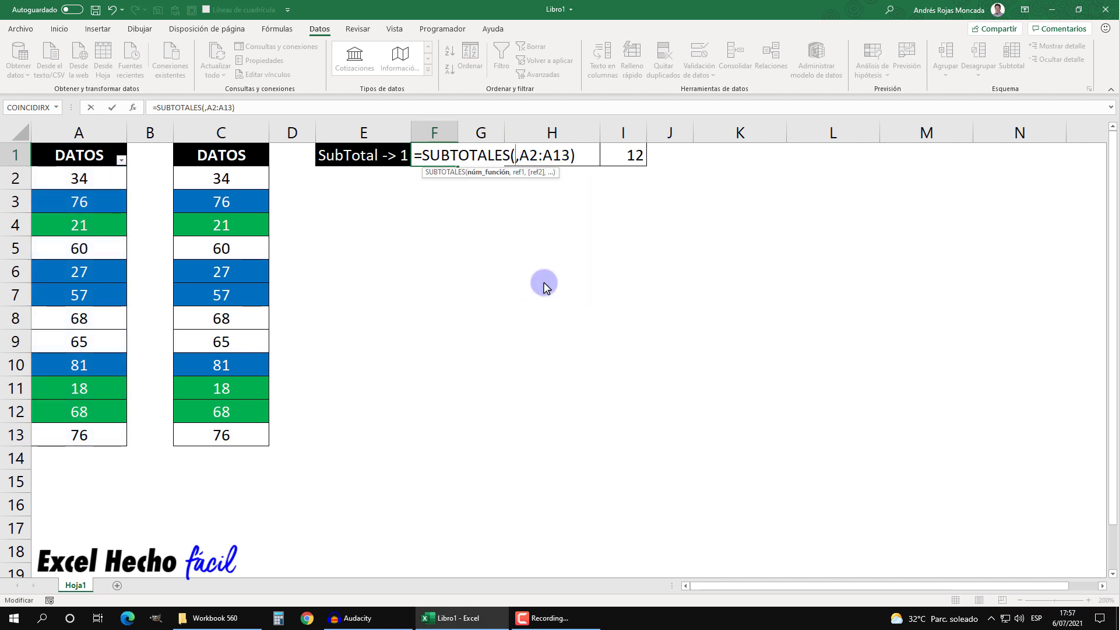
type("2")
key("ctrl+Return")
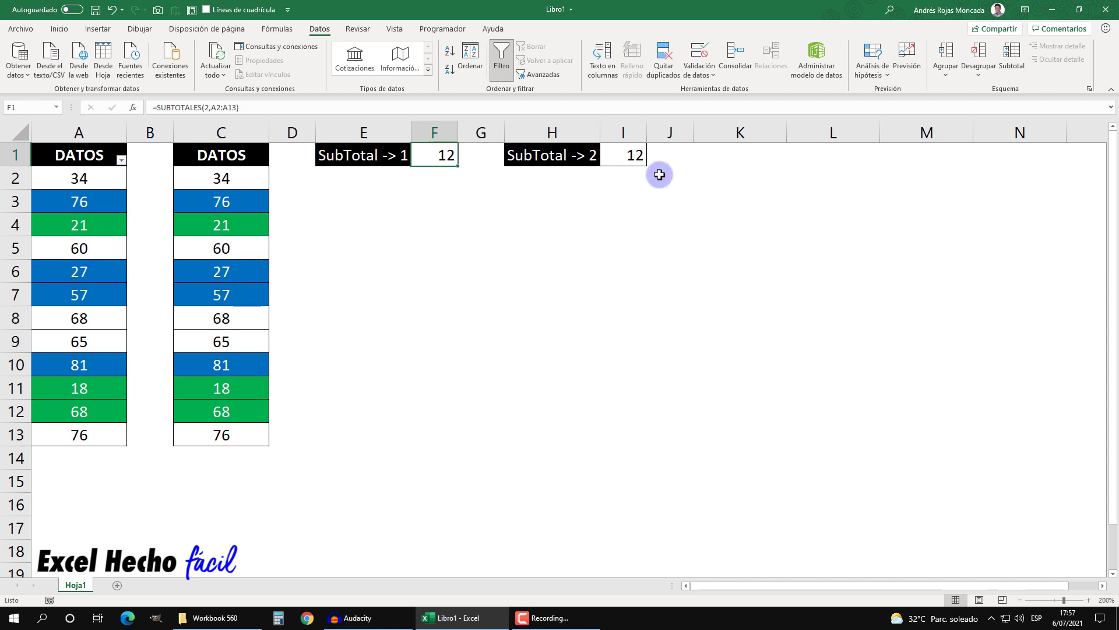
Review the function number options 101 to 111 in the I1 SUBTOTALES formula and cancel the edit.
left_click(623, 155)
key("F2")
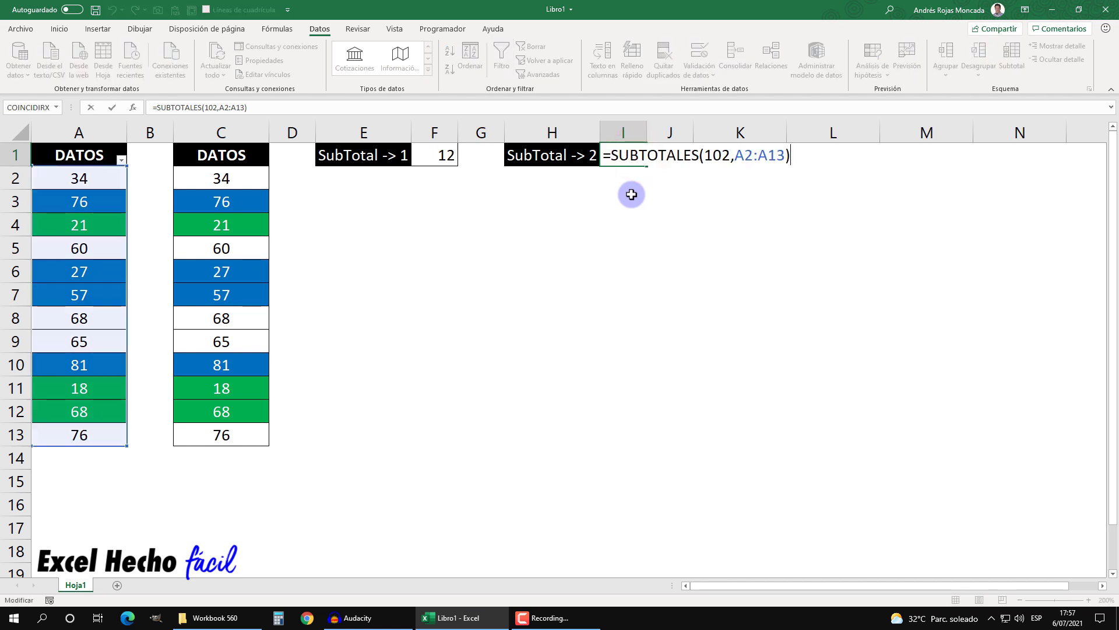
left_click(723, 156)
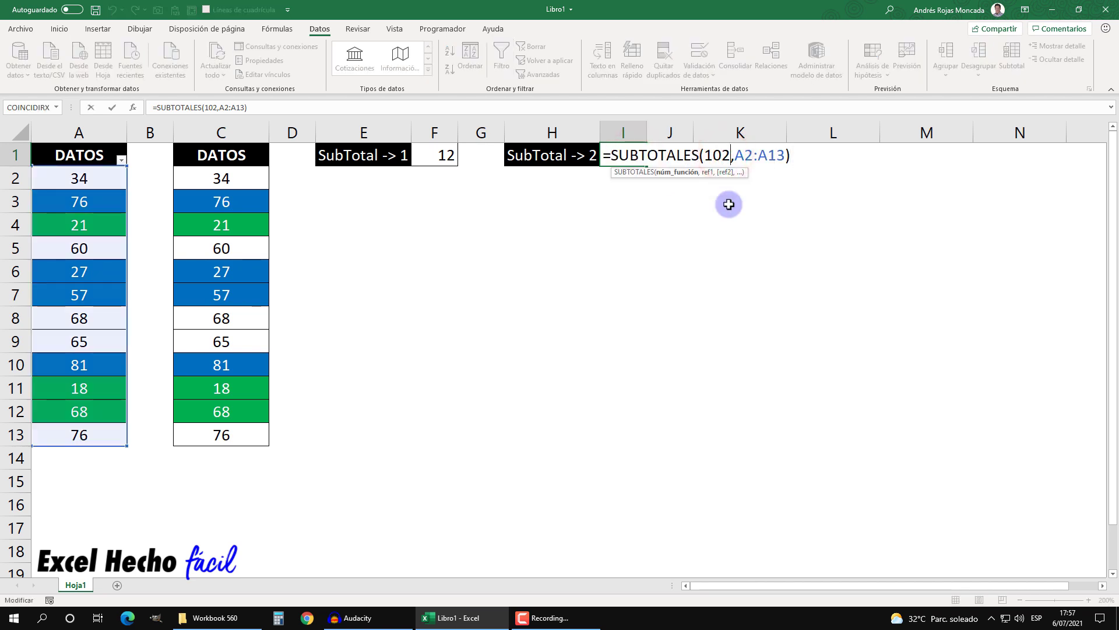
key("BackSpace")
key("BackSpace")
key("BackSpace")
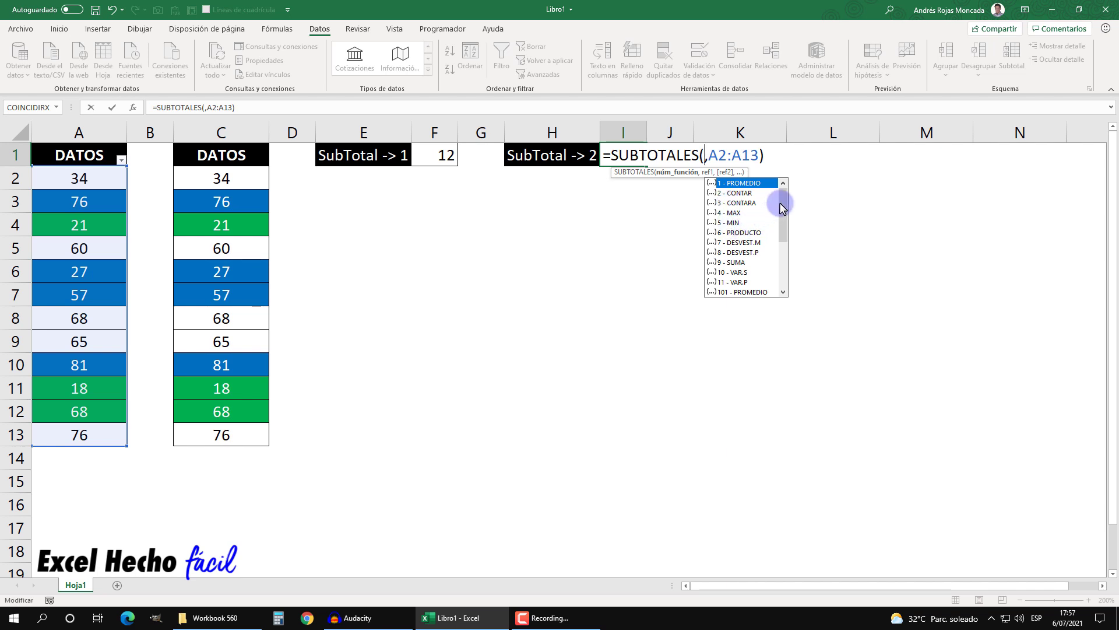
left_click_drag(784, 200, 783, 258)
left_click(726, 193)
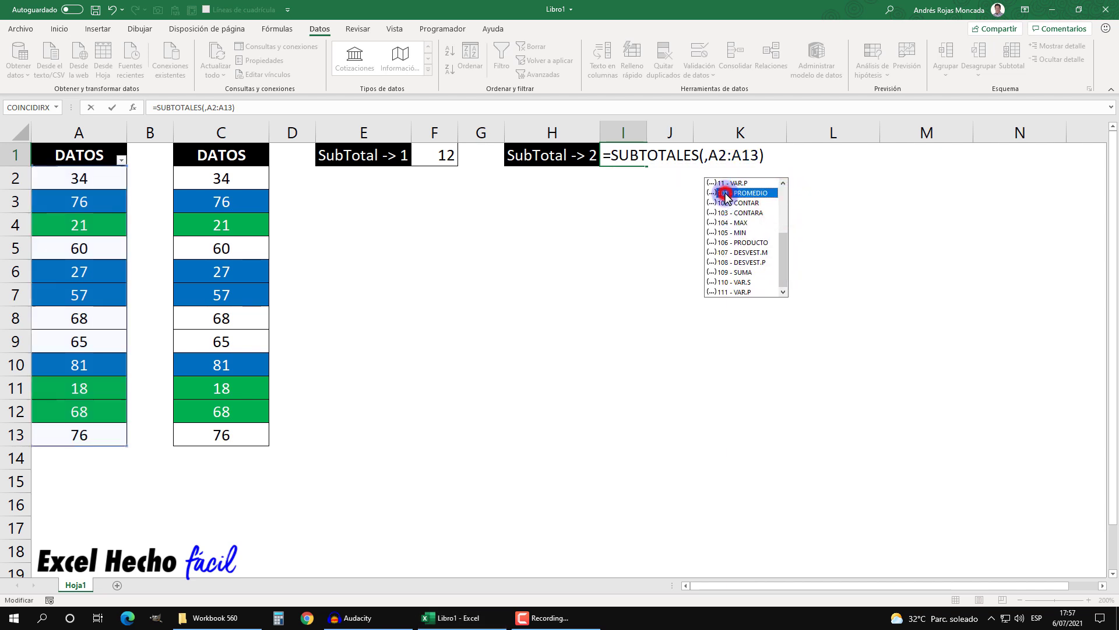
left_click(734, 293)
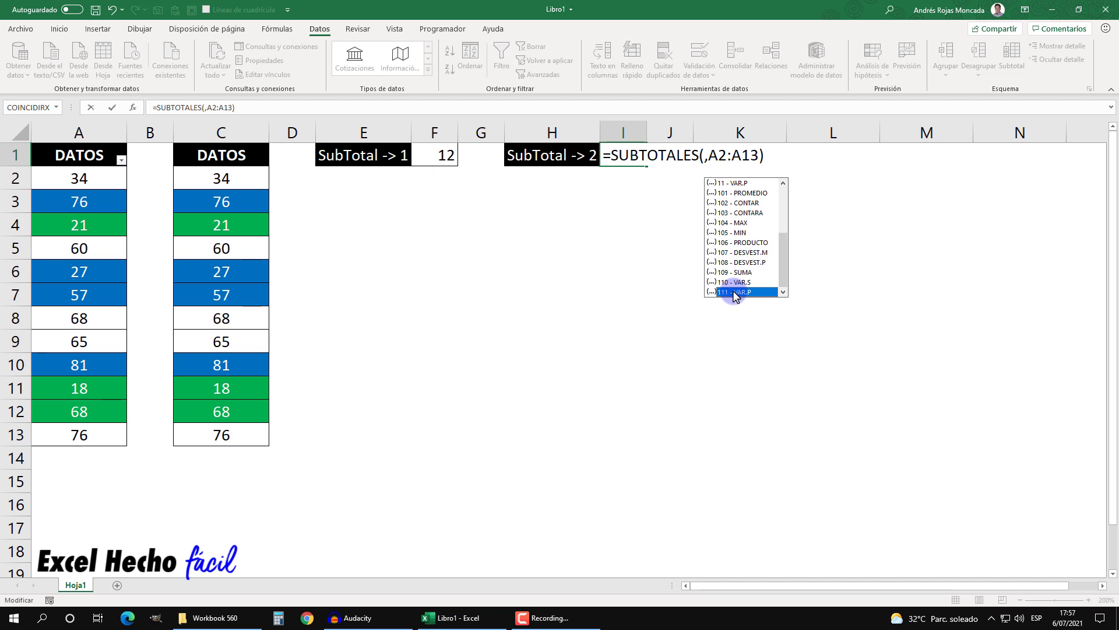
key("Escape")
key("Escape")
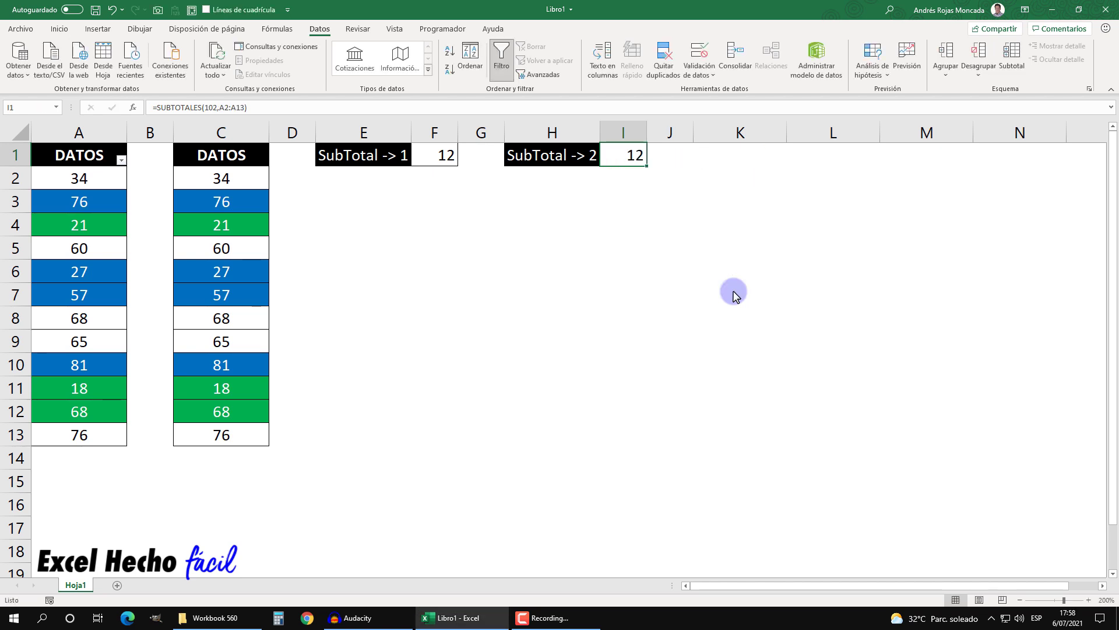
Hide row 6 manually and check the SubTotal -> 2 formula in I1.
left_click(24, 272)
right_click(24, 272)
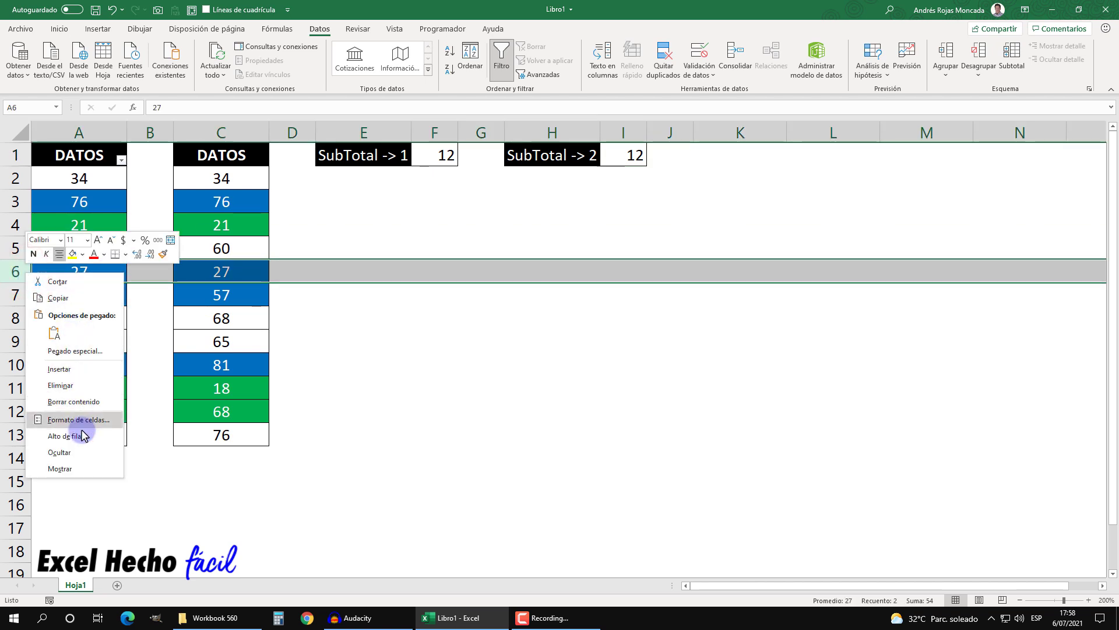
left_click(81, 452)
left_click(636, 156)
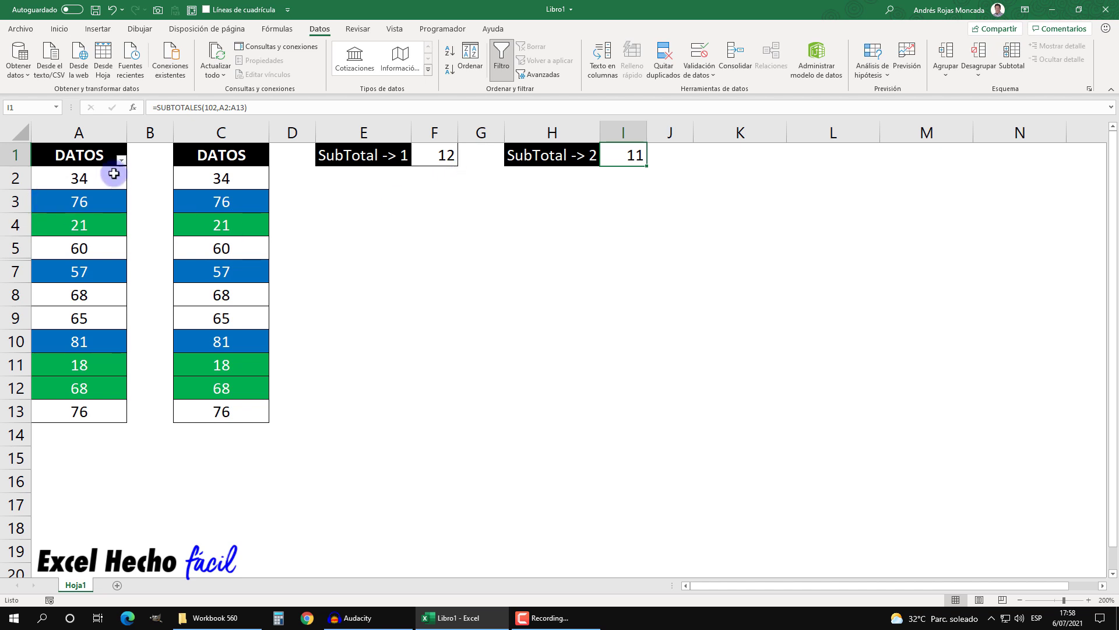
Unhide row 6 between rows 5 and 7 and select cell A6.
left_click_drag(16, 264, 16, 248)
right_click(15, 276)
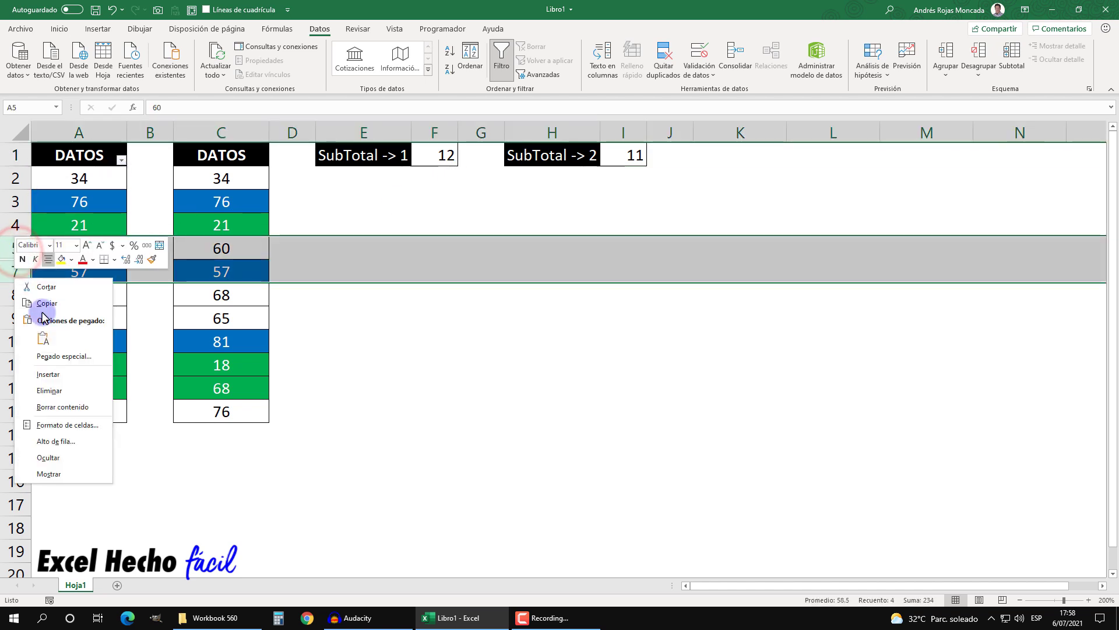
left_click(48, 474)
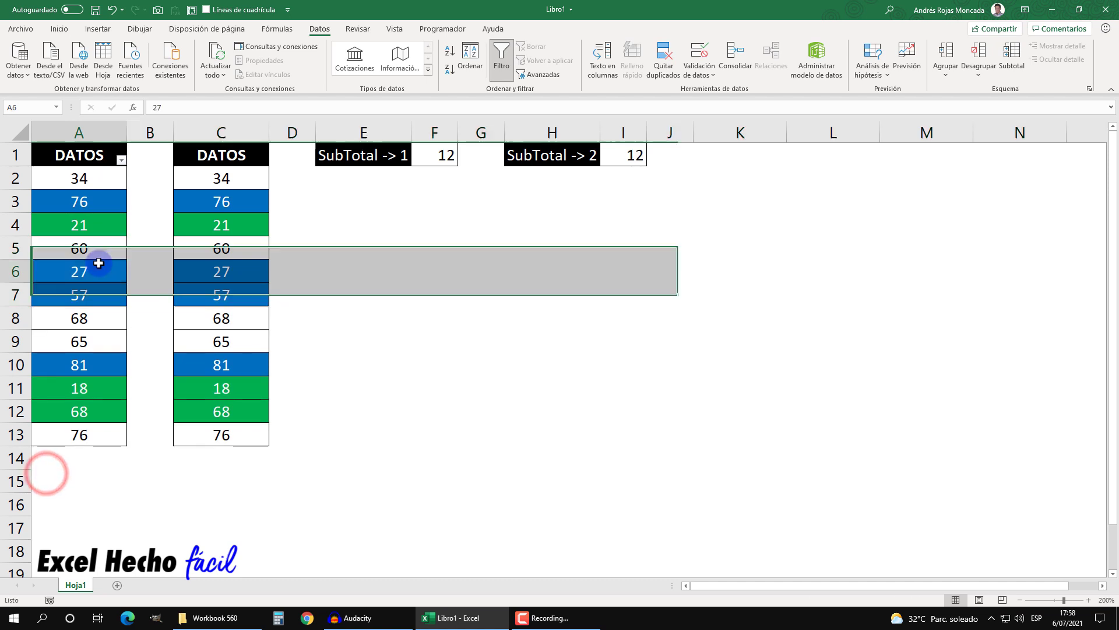
left_click(91, 263)
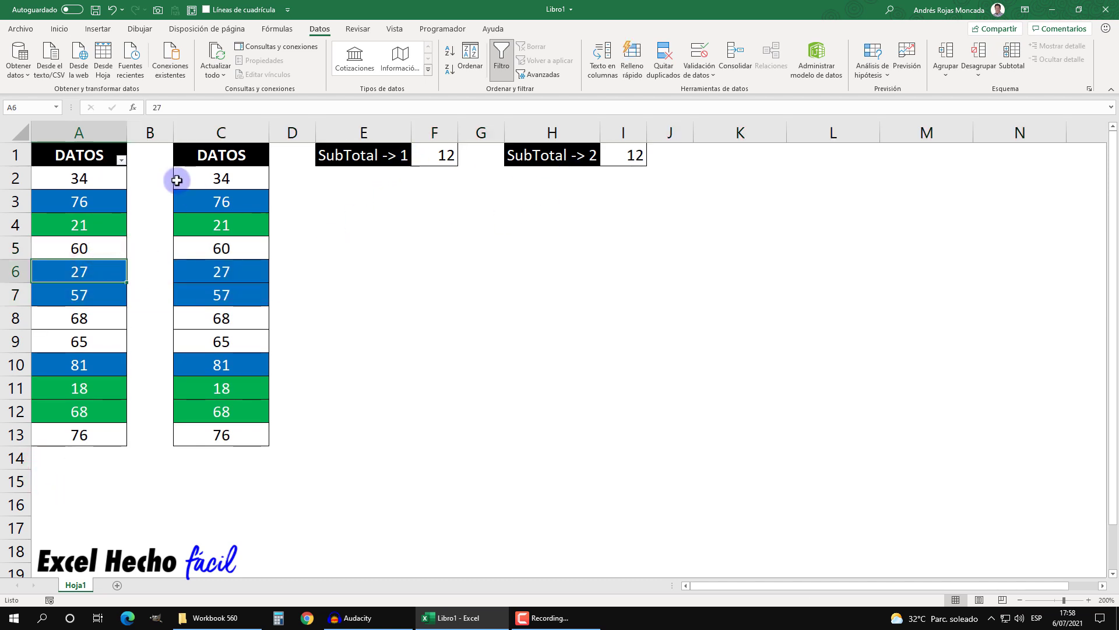
Convert the column C DATOS list, range C1:C13, into a table with headers.
left_click(195, 159)
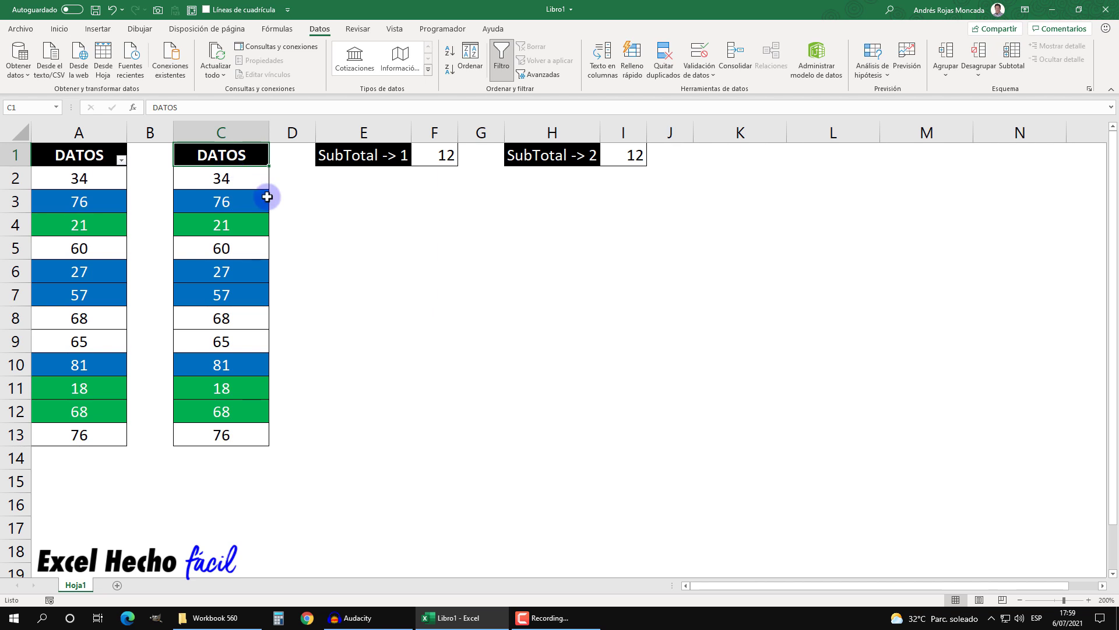
key("ctrl+t")
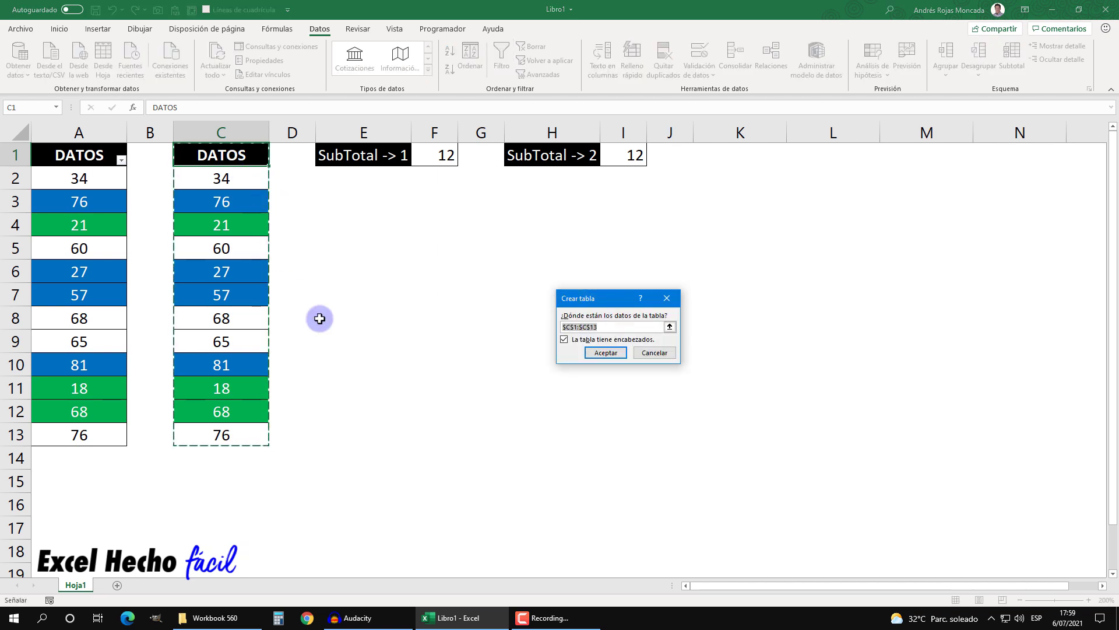
left_click_drag(598, 302, 352, 192)
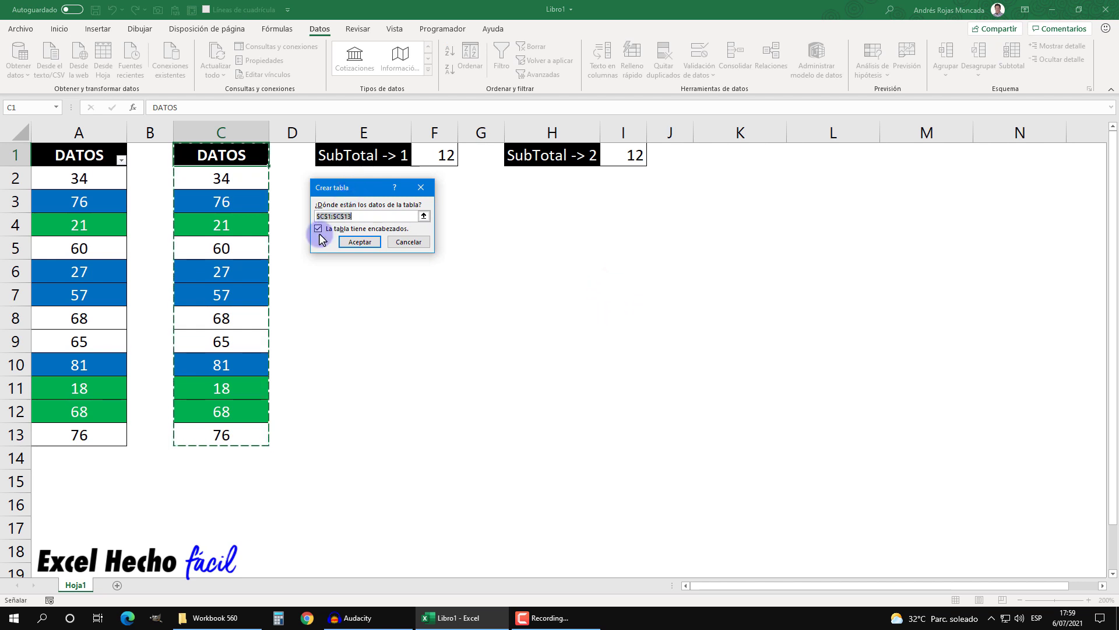
left_click(354, 242)
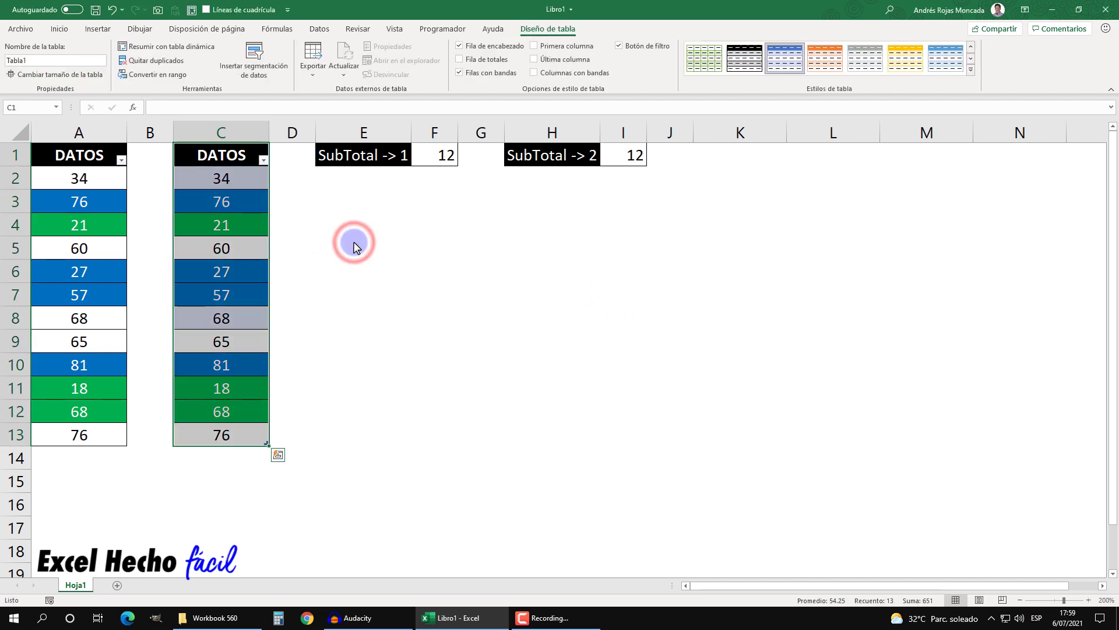
Add a totals row to the column C DATOS table, then toggle it off and on again.
left_click(232, 153)
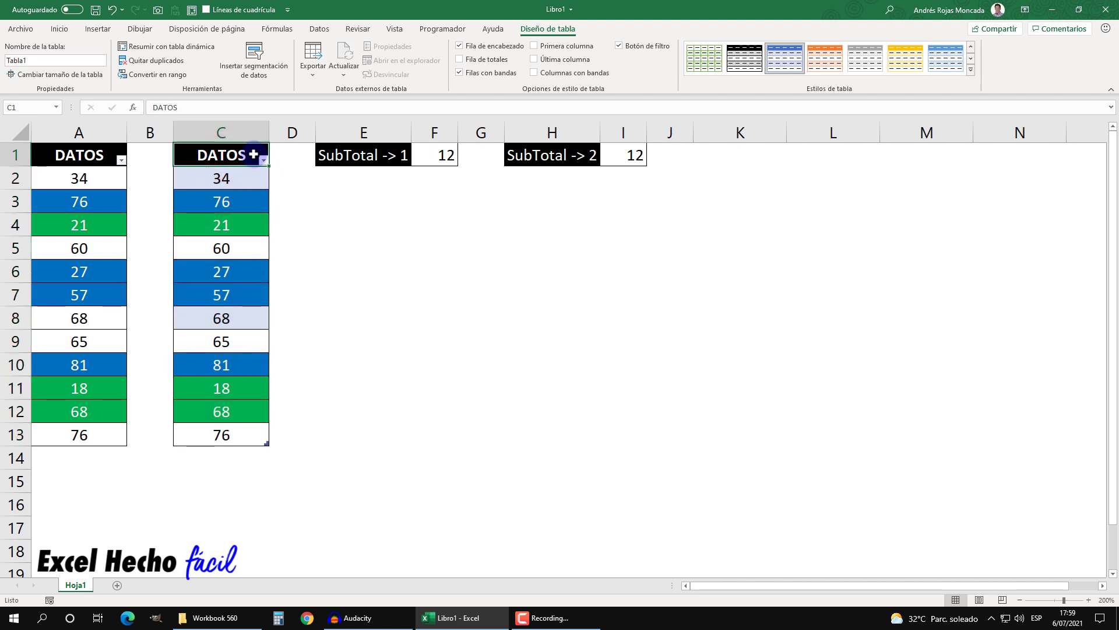
left_click(525, 32)
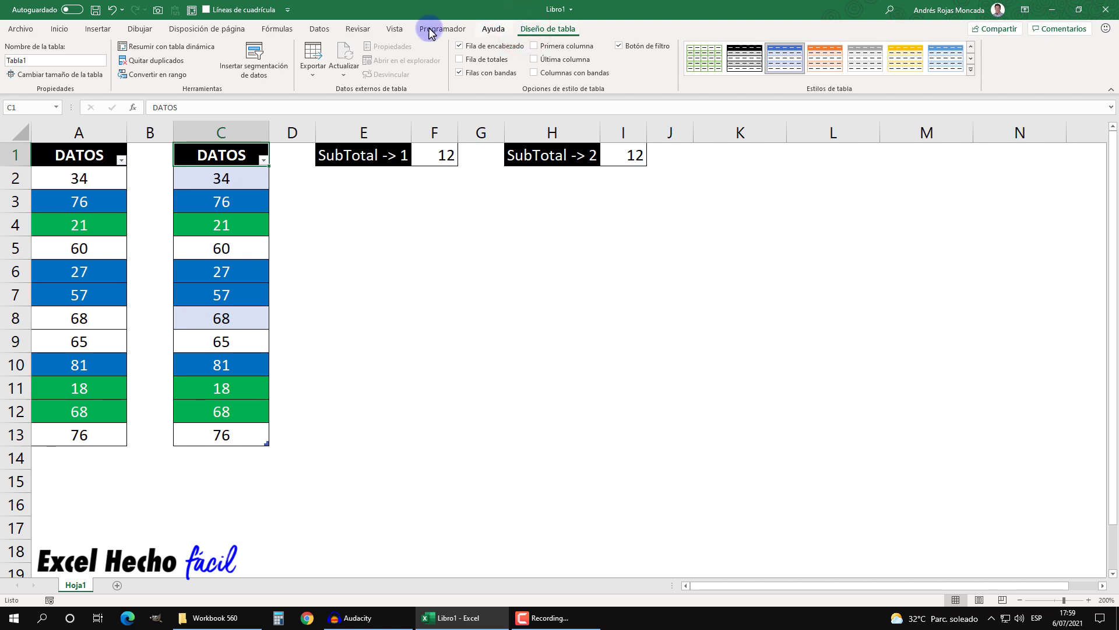
left_click(319, 29)
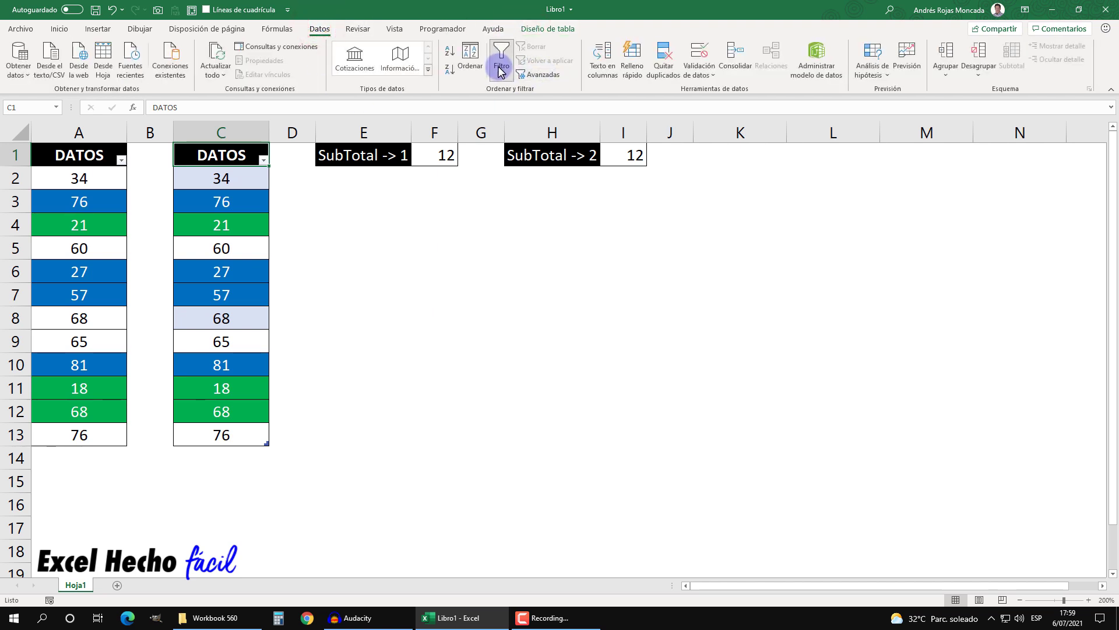
left_click(542, 31)
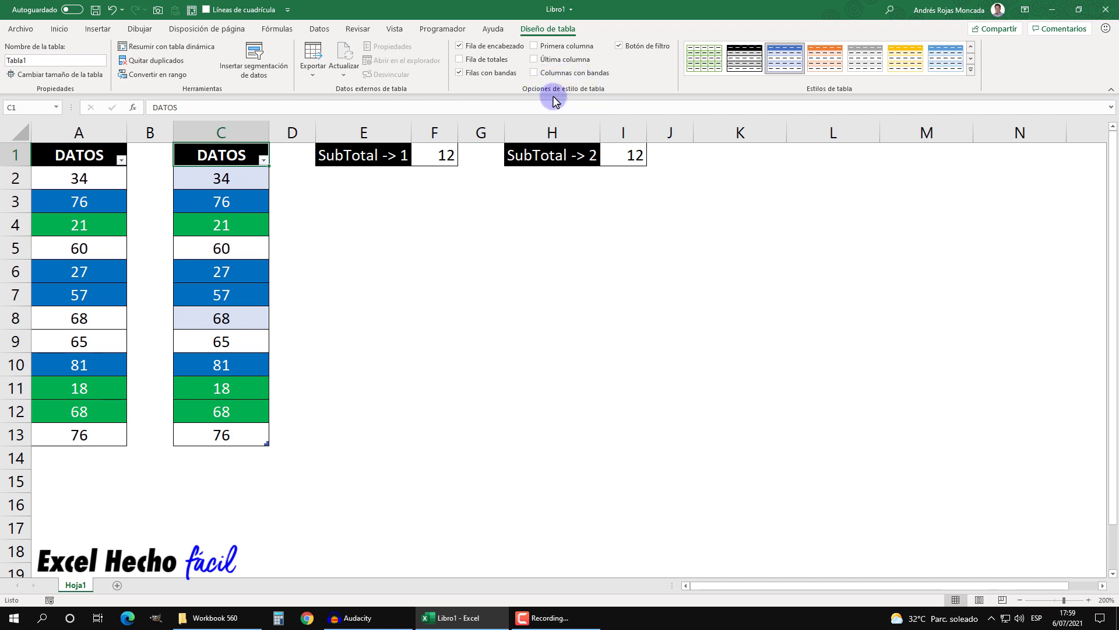
left_click(475, 61)
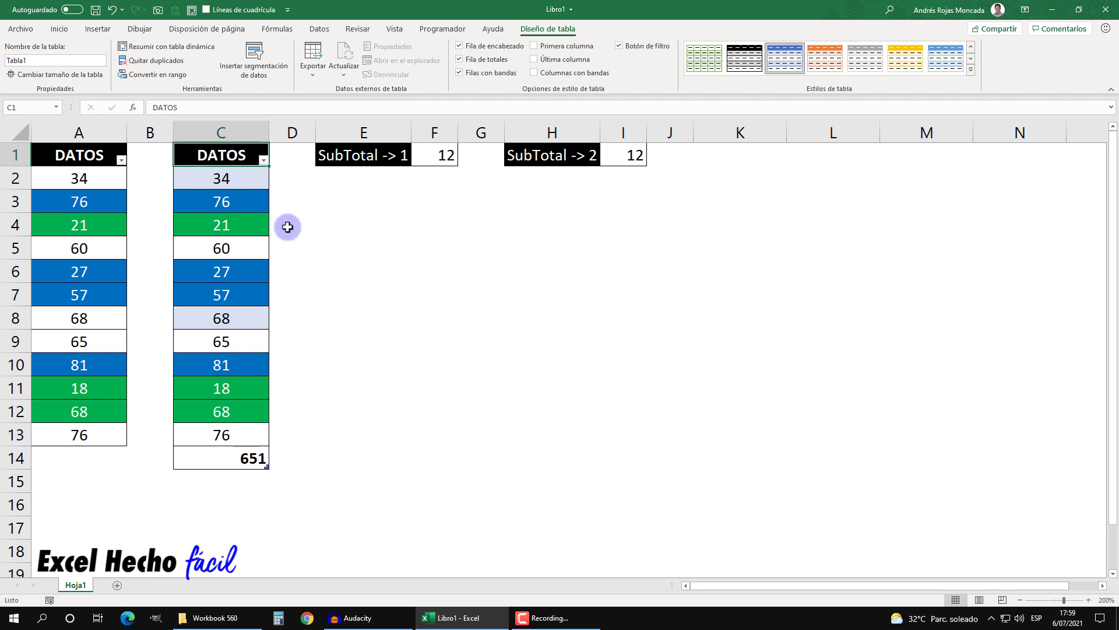
key("ctrl+shift+t")
key("ctrl+shift+t")
Set the table's total in C14 to Recuento and center it in the cell.
left_click(208, 457)
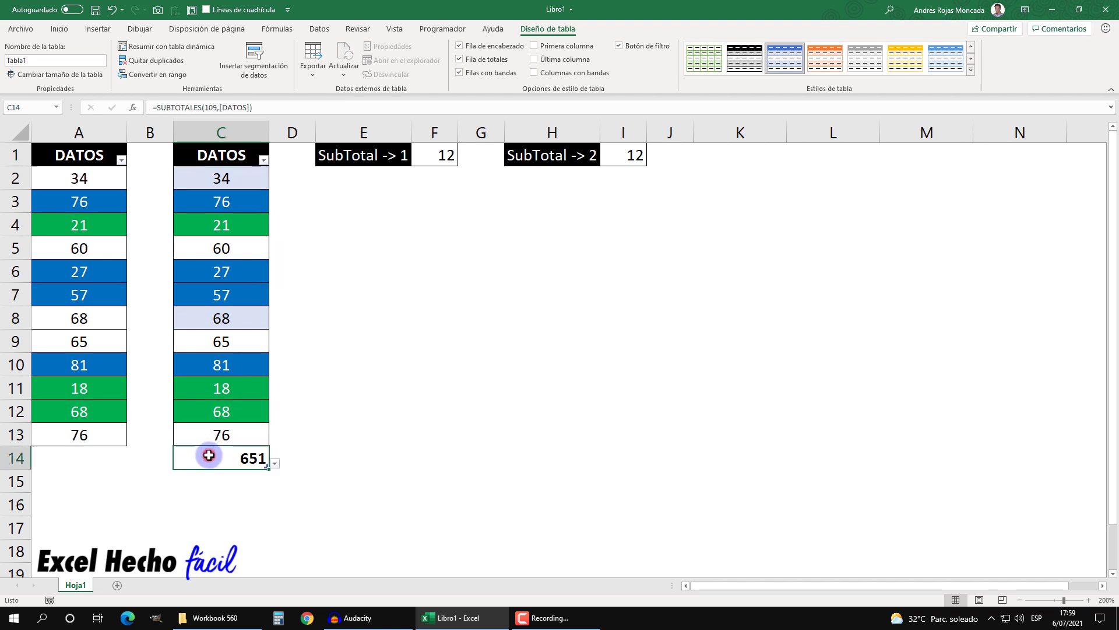
left_click(274, 463)
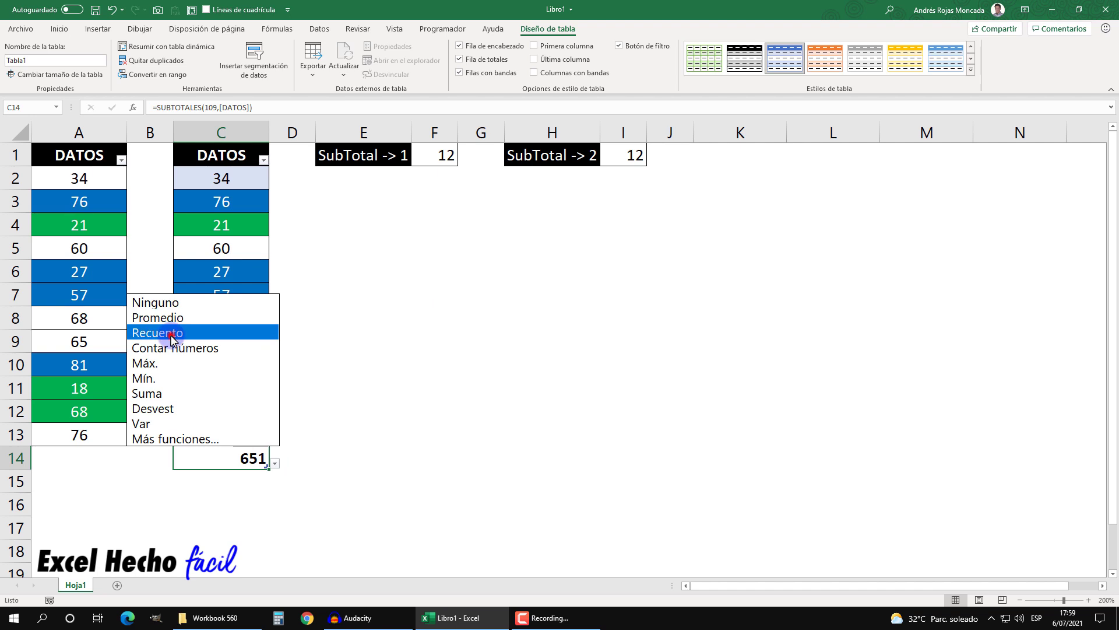
left_click(170, 334)
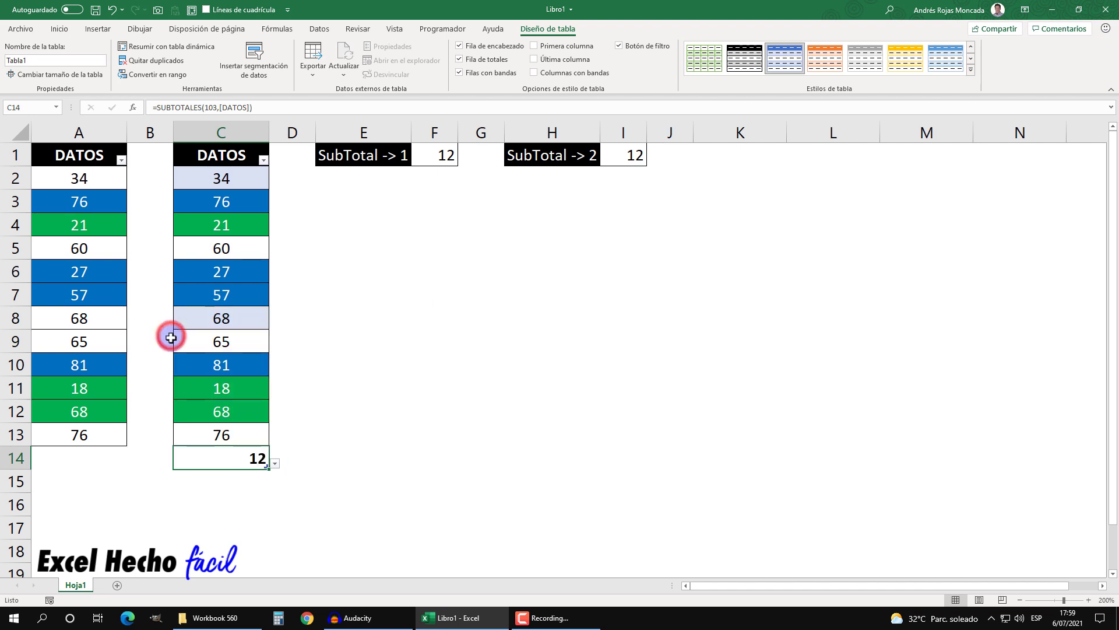
left_click(60, 29)
left_click(258, 69)
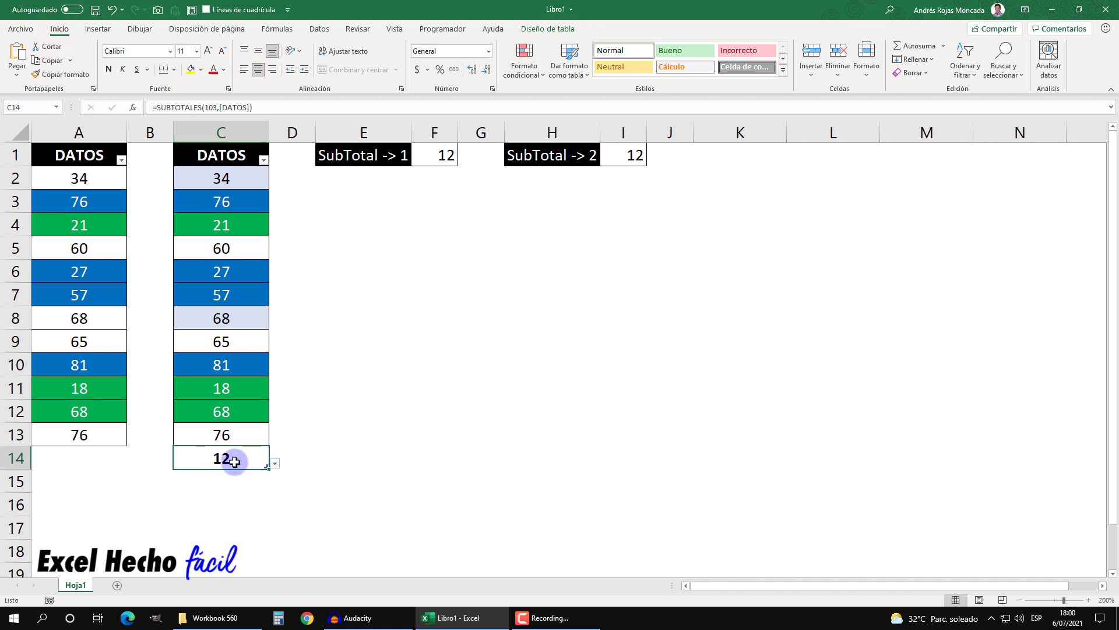
Filter the column C table's DATOS by the blue cell color.
left_click(234, 158)
left_click(263, 160)
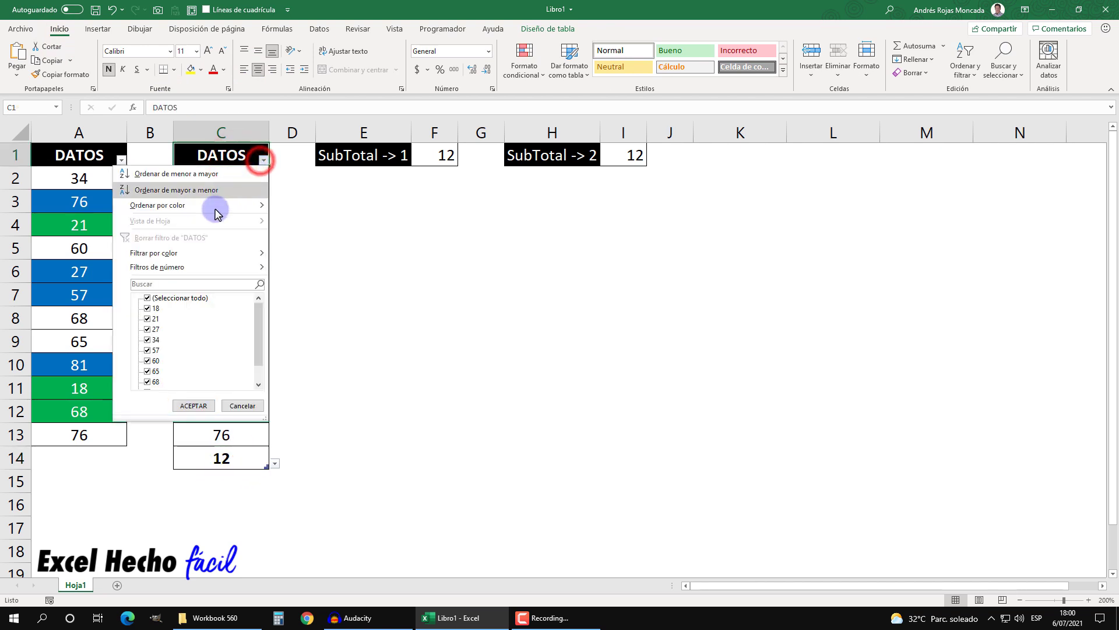
mouse_move(208, 252)
left_click(301, 270)
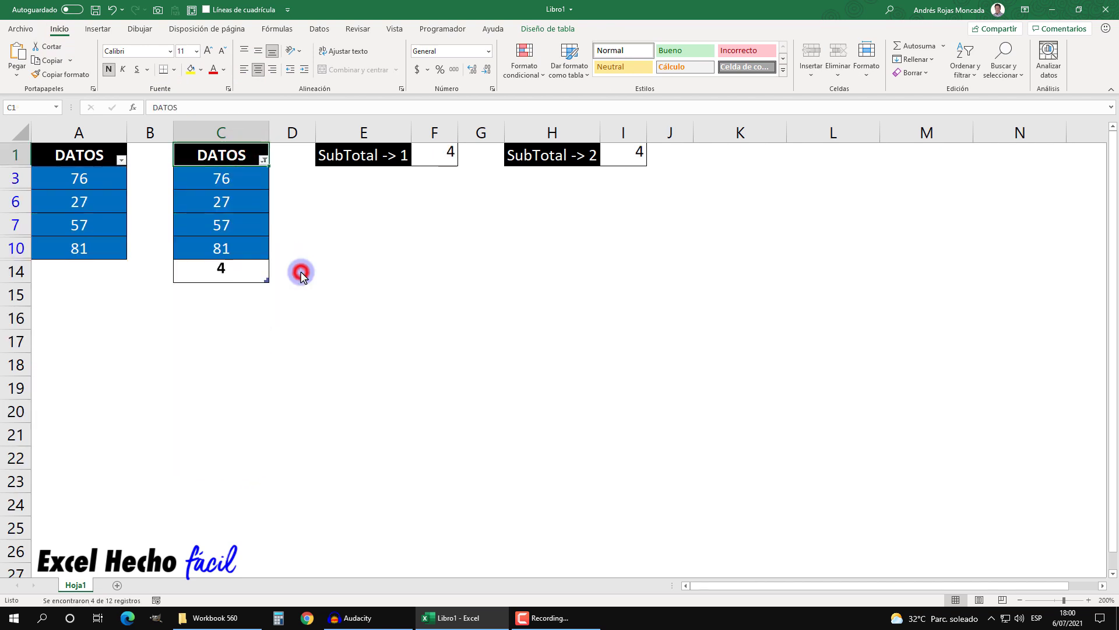
Change the column C DATOS filter to the green cell color.
left_click(264, 162)
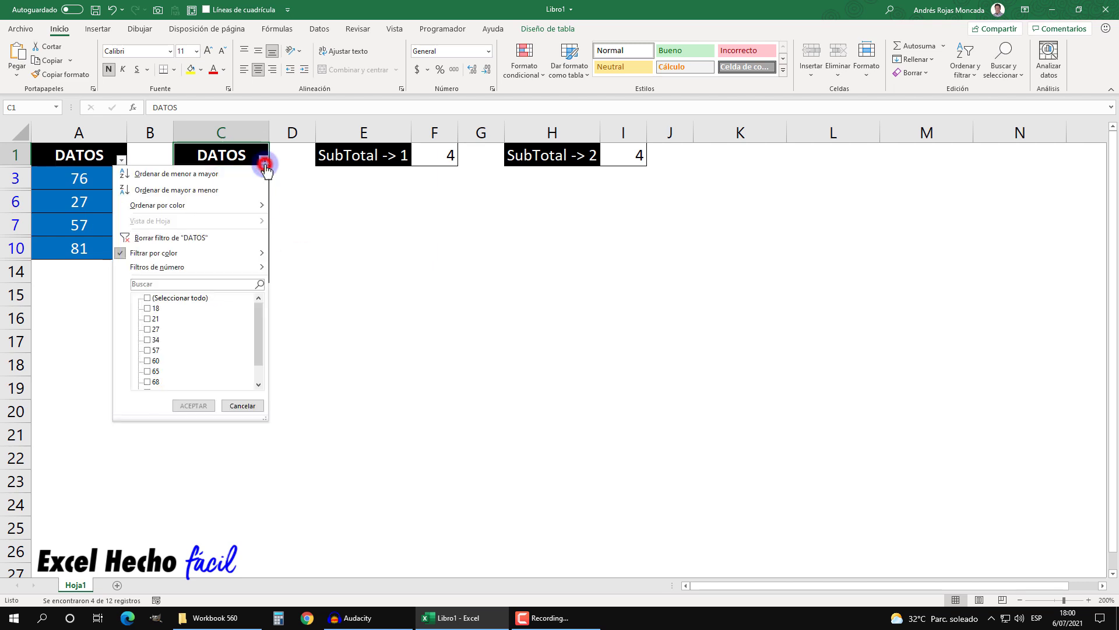
mouse_move(219, 254)
left_click(280, 284)
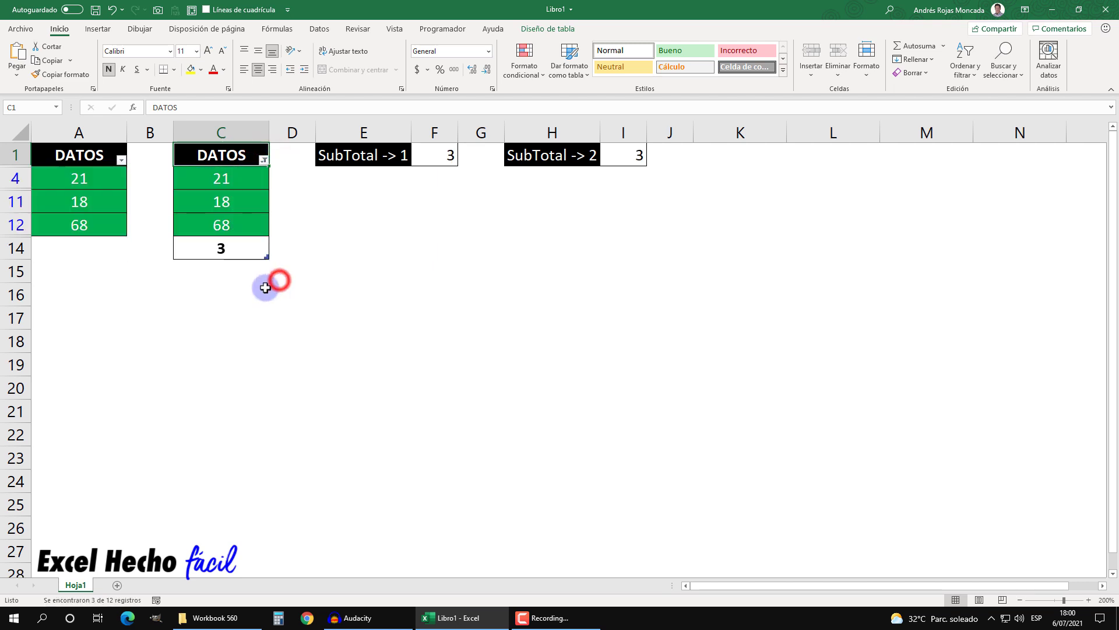
Change the column C DATOS color filter to cells without a fill.
left_click(263, 161)
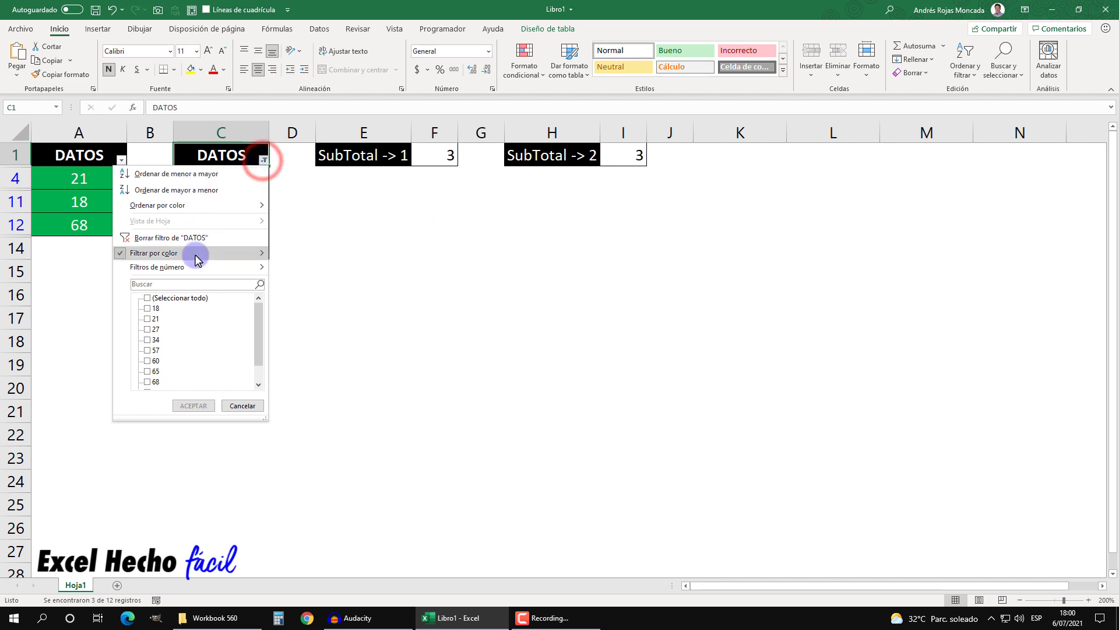
mouse_move(195, 254)
left_click(296, 298)
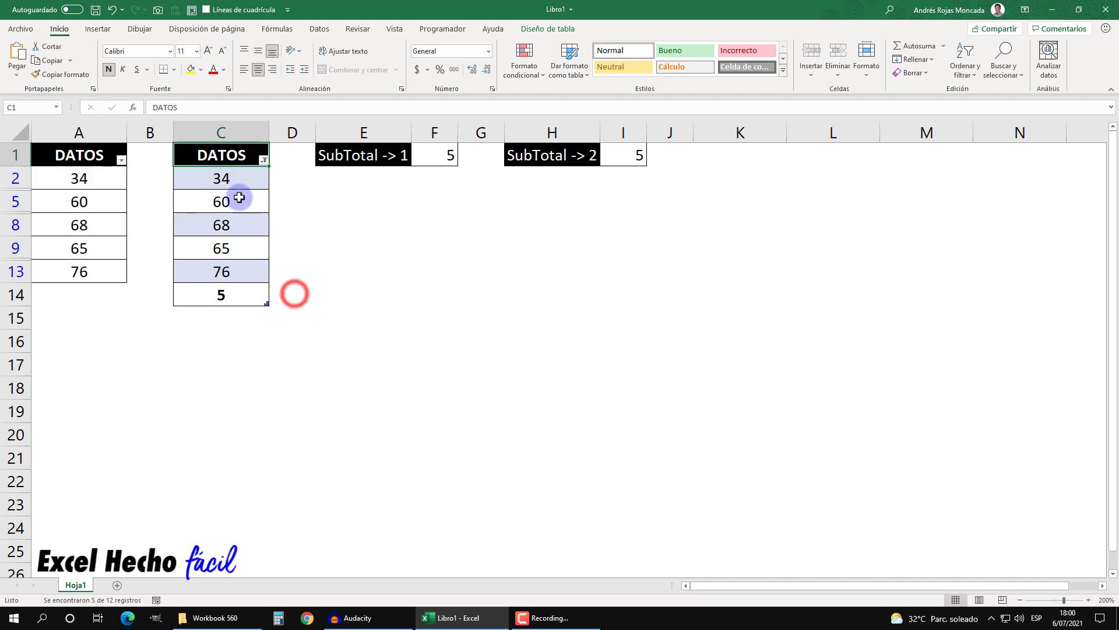
Clear the column C DATOS filter and toggle the table's totals row off and on again.
left_click(263, 162)
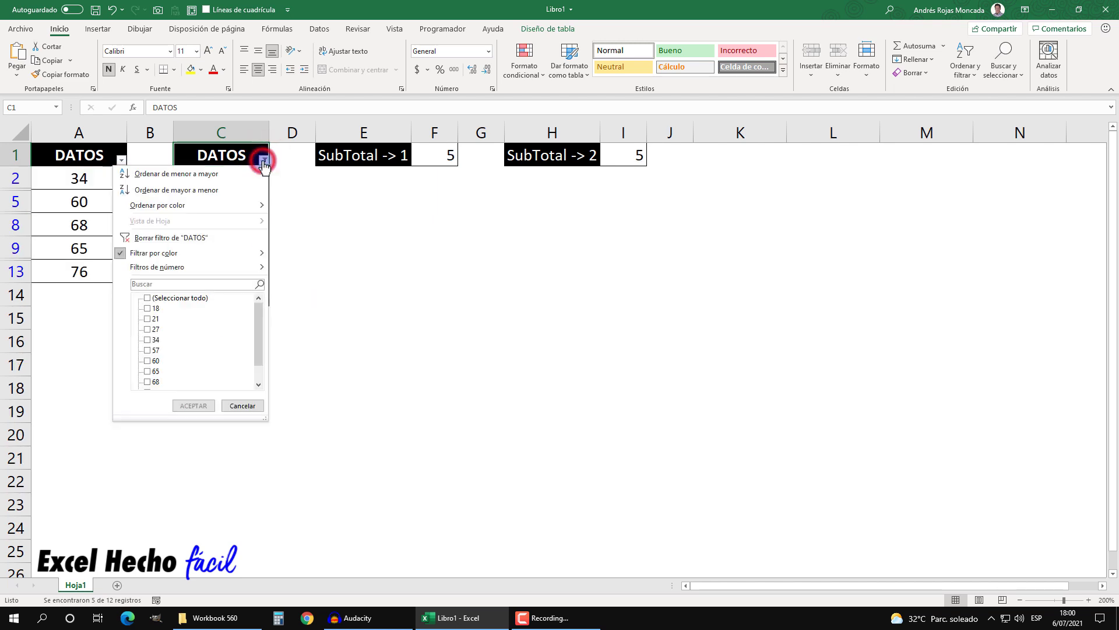
left_click(151, 242)
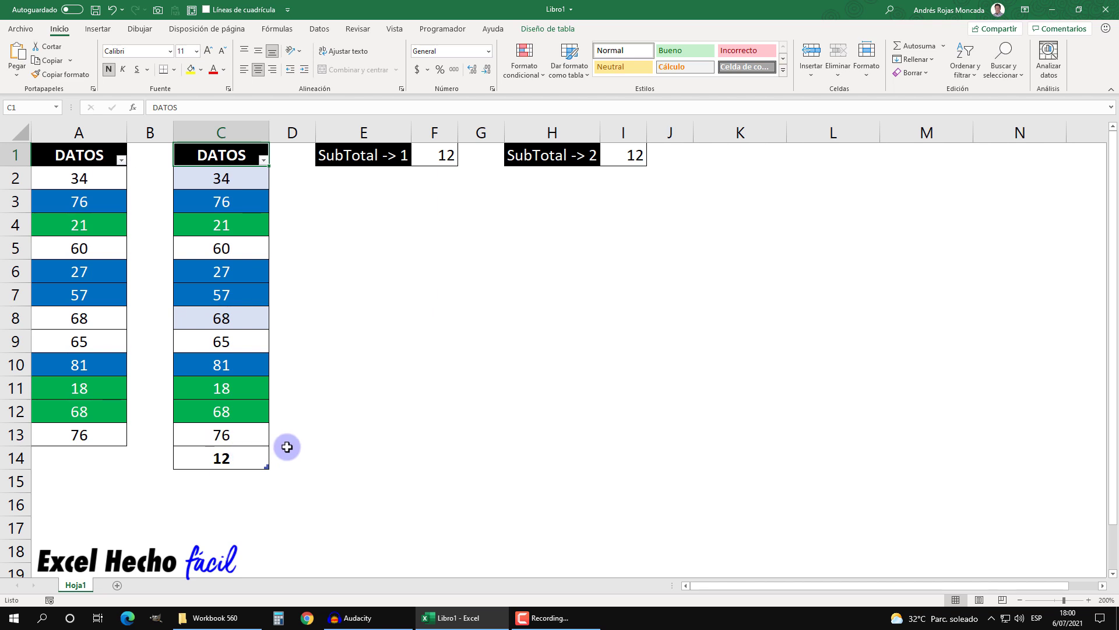
key("ctrl+shift+t")
key("ctrl+shift+t")
Review the SUBTOTALES formulas in the table total C14, F1 and I1, leaving them as they are.
left_click(218, 457)
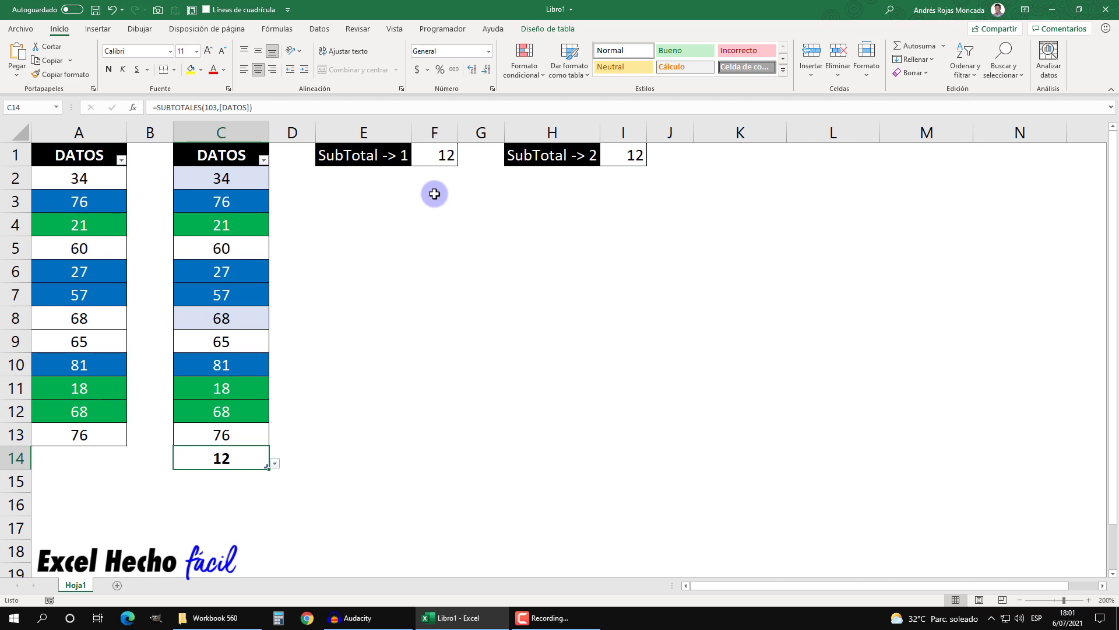
left_click(438, 155)
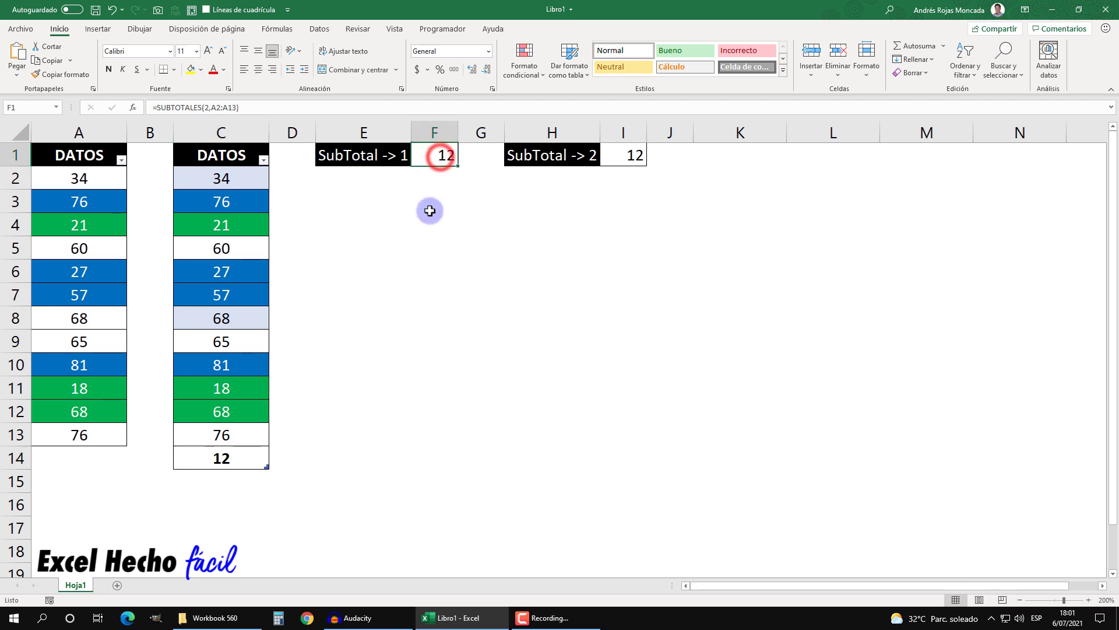
key("F2")
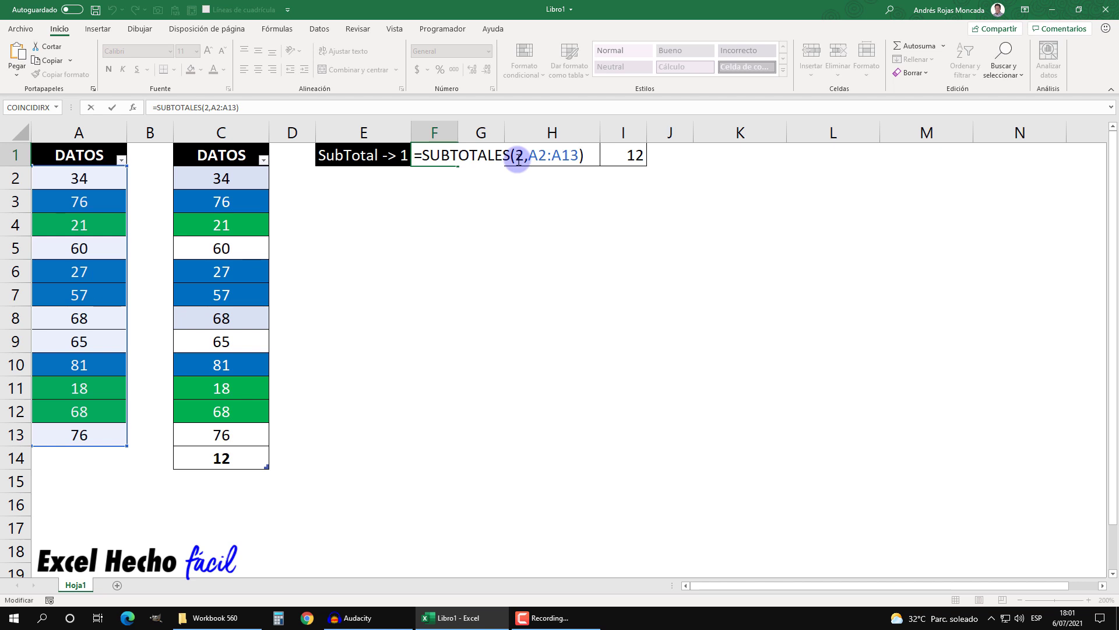
key("Return")
left_click(632, 160)
key("F2")
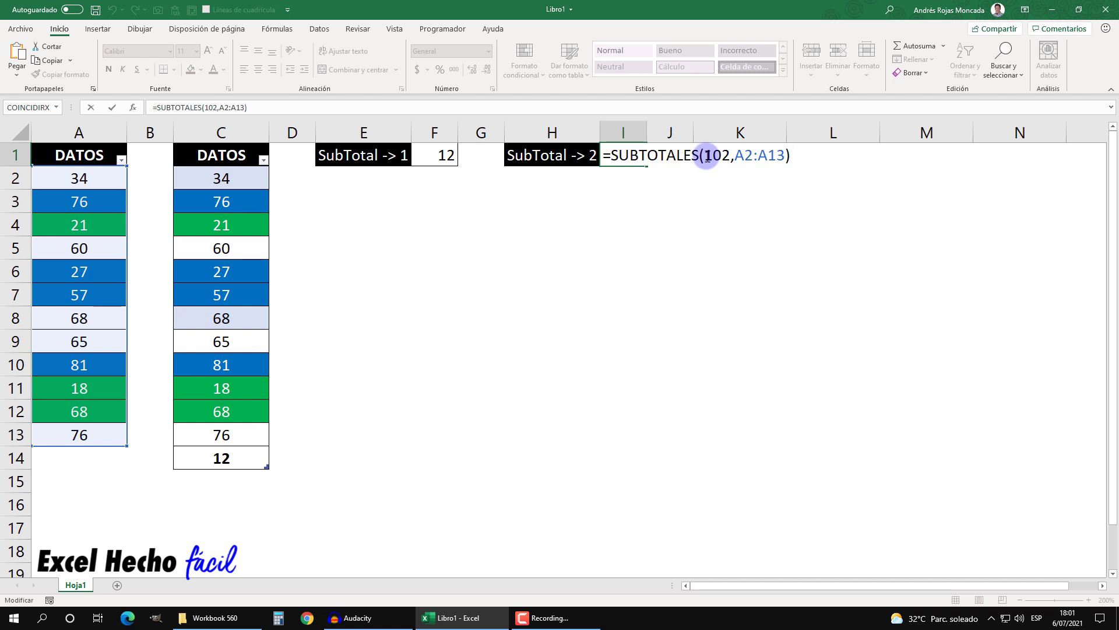
key("Return")
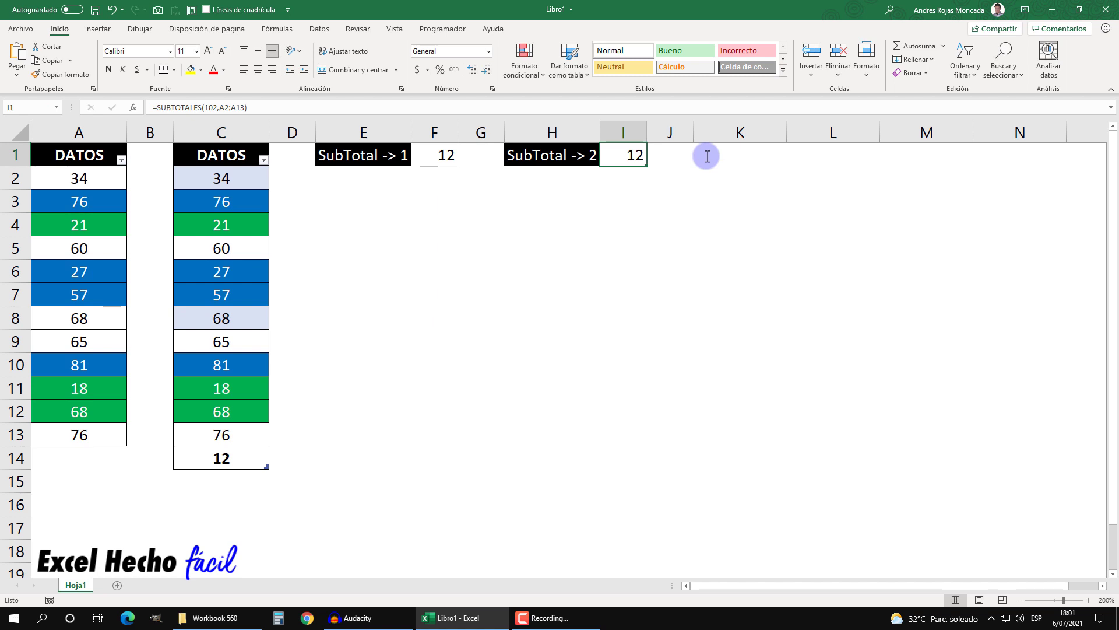
left_click(442, 200)
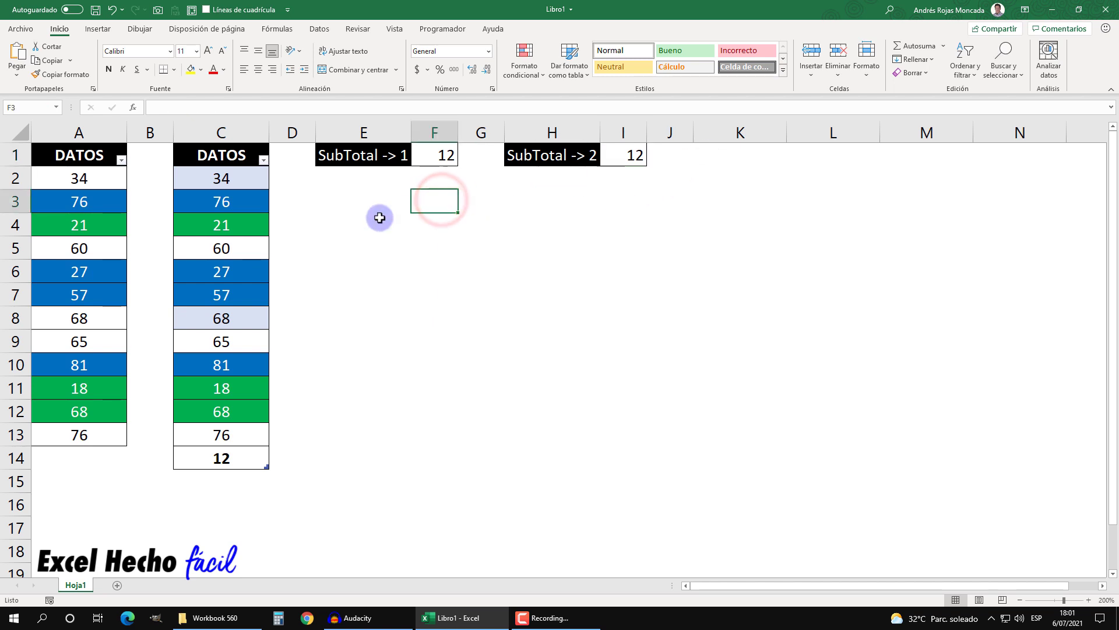